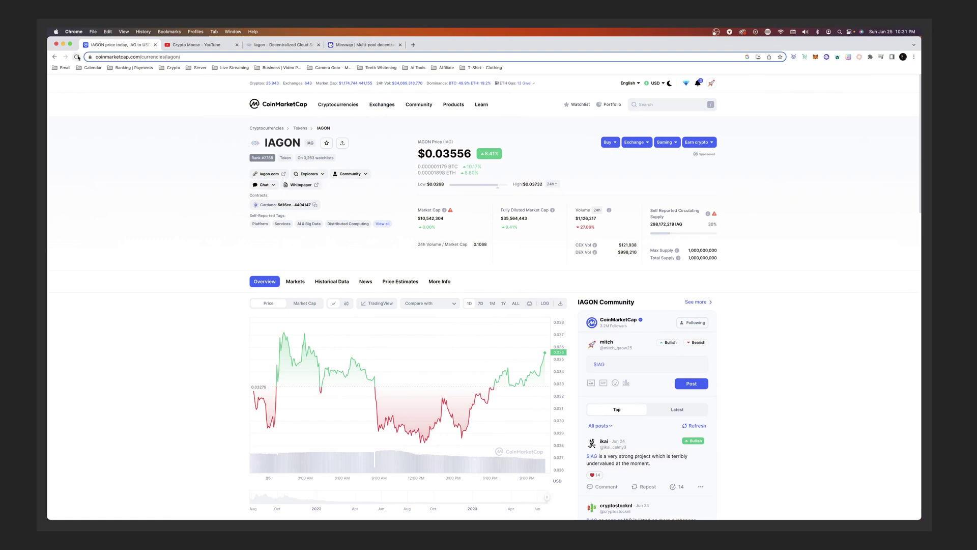
Step: Reload CoinMarketCap's IAGON page to refresh the $0.03556 price and market chart
{"action": "left_click", "coordinate": [76, 57]}
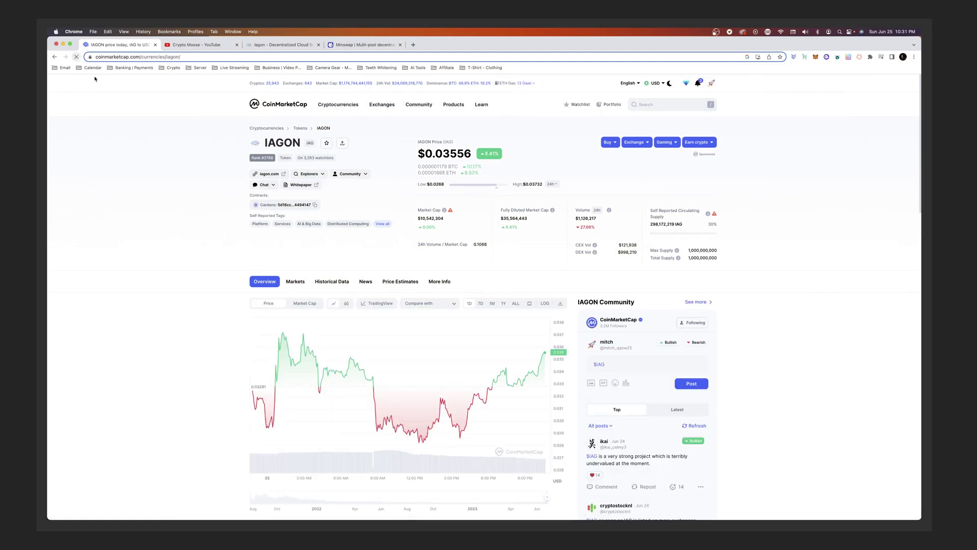
Step: Switch to the iagon.com homepage, then open namiwallet.io in a new tab
{"action": "left_click", "coordinate": [264, 45]}
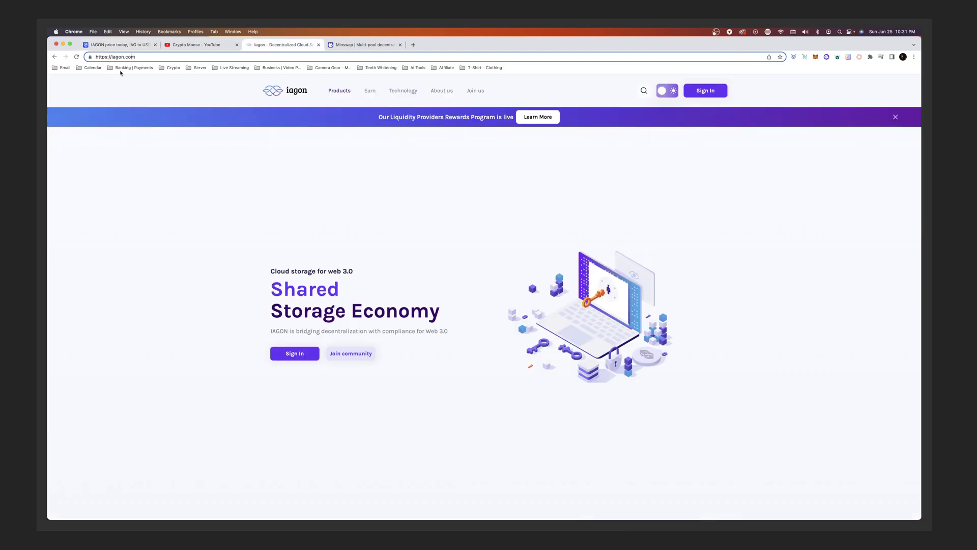
{"action": "left_click", "coordinate": [233, 261]}
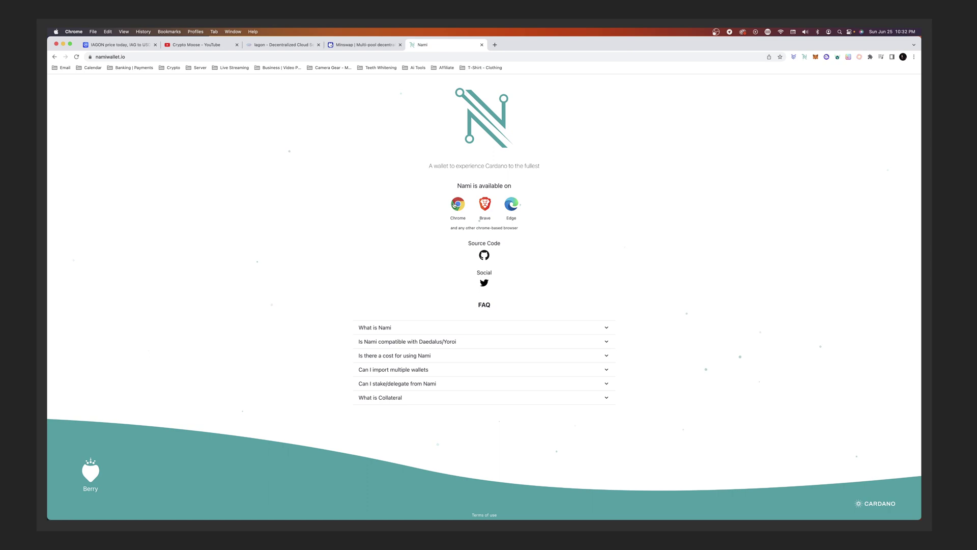
Step: Open the Nami extension's Chrome Web Store listing, version 3.5.0, in a separate window
{"action": "left_click", "coordinate": [457, 204]}
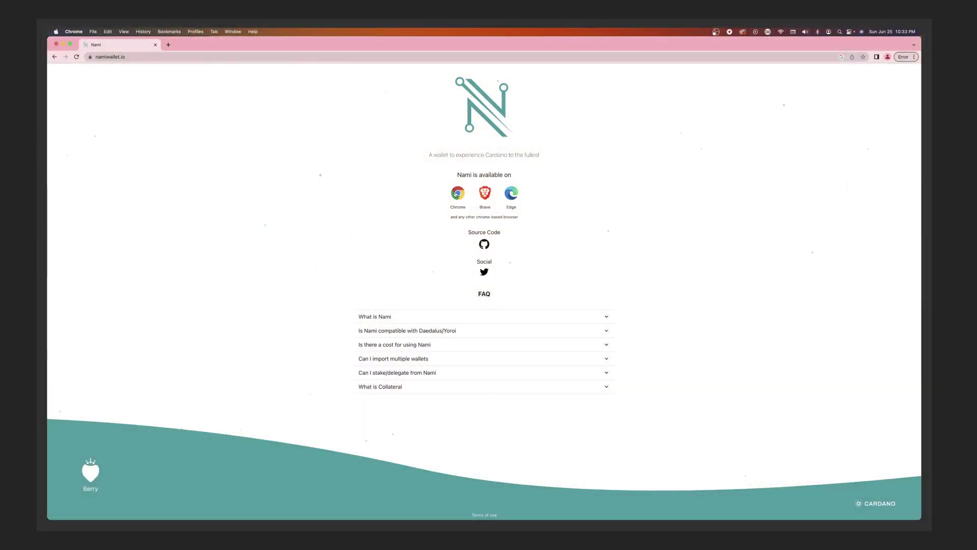
{"action": "left_click", "coordinate": [456, 194]}
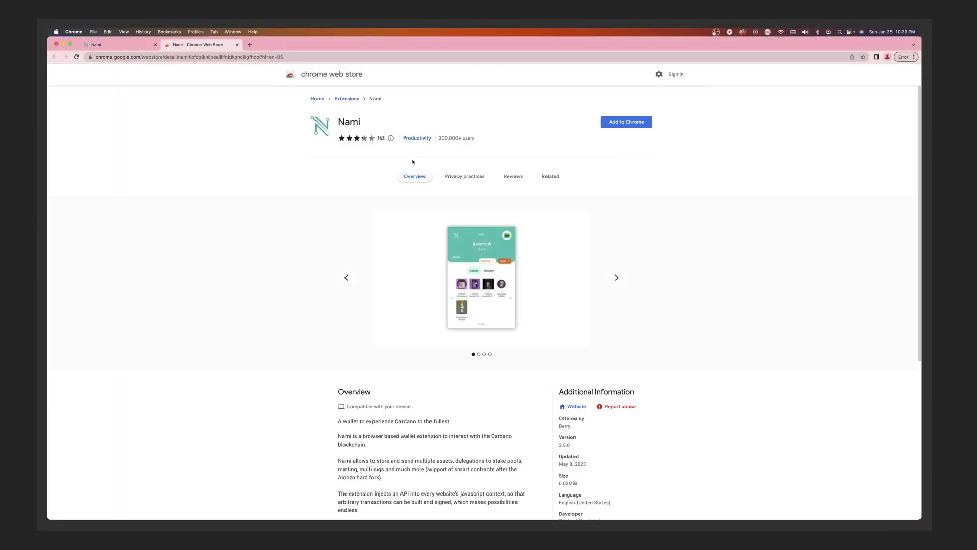
Step: Add the Nami extension to Chrome and dismiss the extension-added notice
{"action": "left_click", "coordinate": [627, 122]}
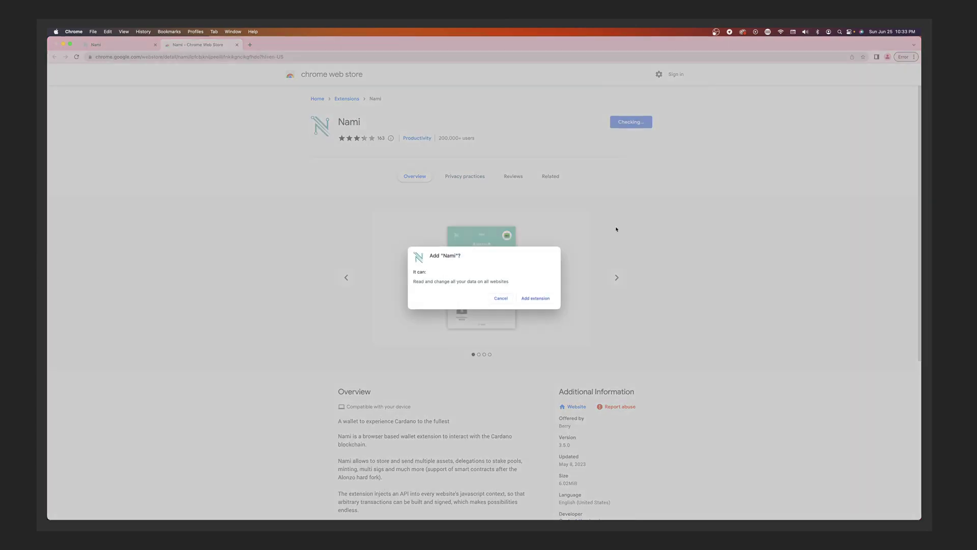
{"action": "left_click", "coordinate": [537, 299]}
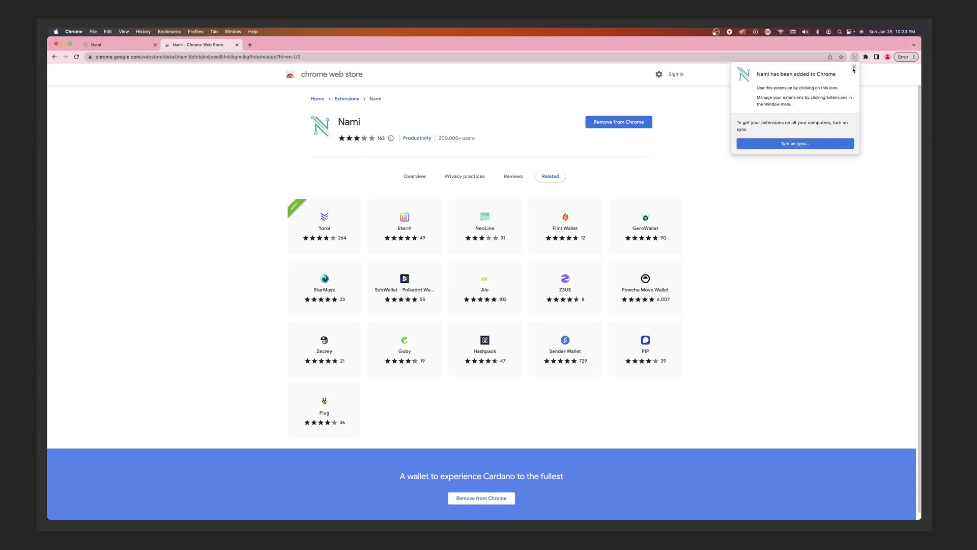
{"action": "left_click", "coordinate": [854, 68]}
Step: Launch Nami from the extensions menu and choose New Wallet
{"action": "left_click", "coordinate": [866, 56]}
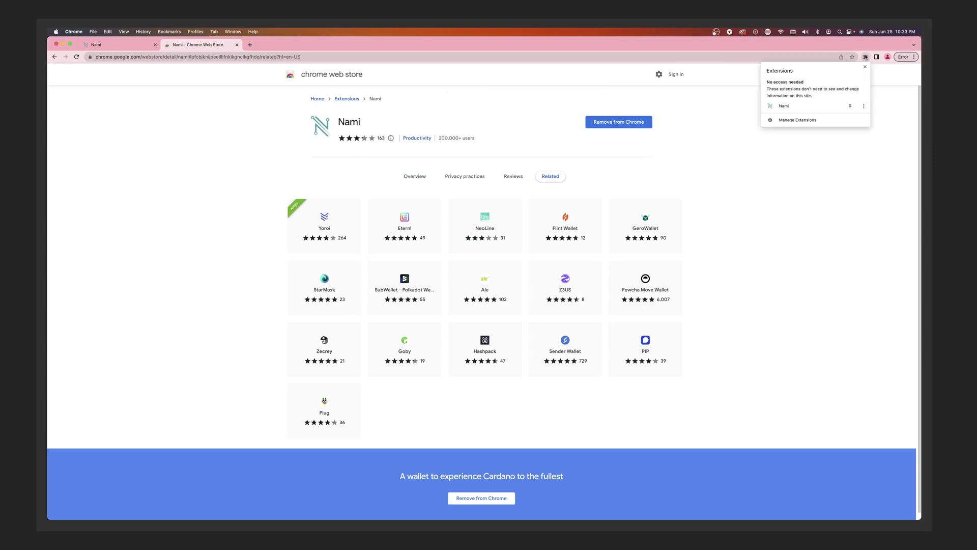
{"action": "left_click", "coordinate": [793, 111]}
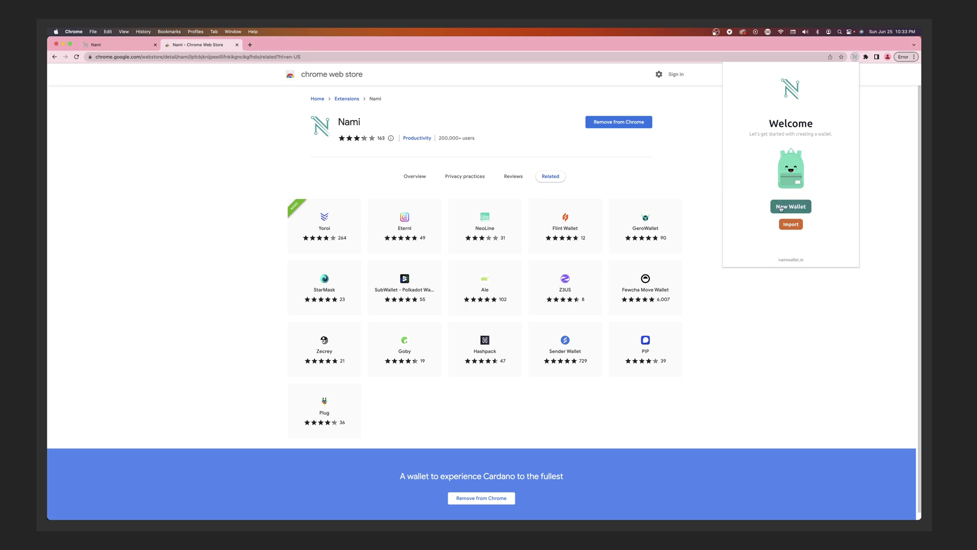
{"action": "left_click", "coordinate": [788, 209]}
{"action": "left_click", "coordinate": [783, 211]}
{"action": "left_click", "coordinate": [779, 212]}
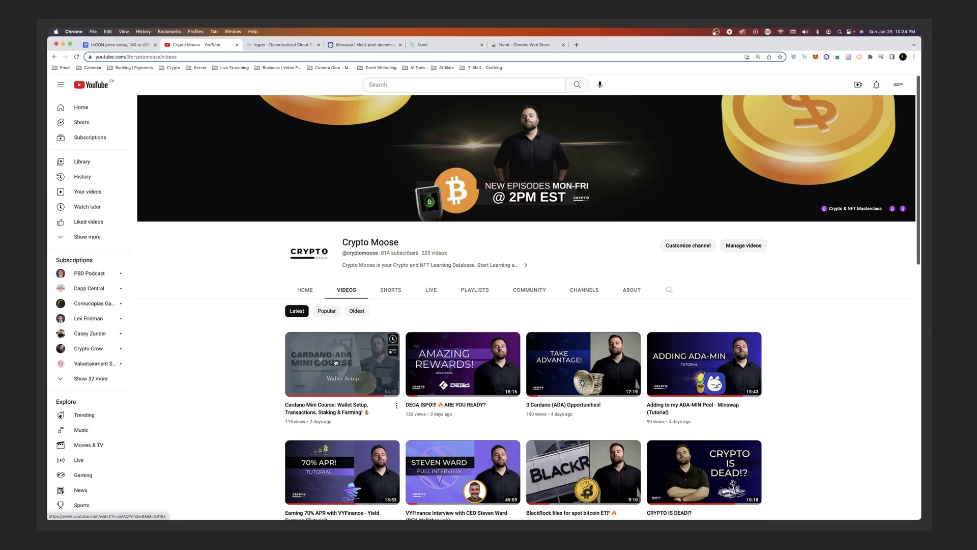
Step: Search the Crypto Moose channel for 'nami', browse the tutorials, then return to the IAGON homepage
{"action": "scroll", "coordinate": [221, 319], "scroll_direction": "down", "scroll_amount": 1}
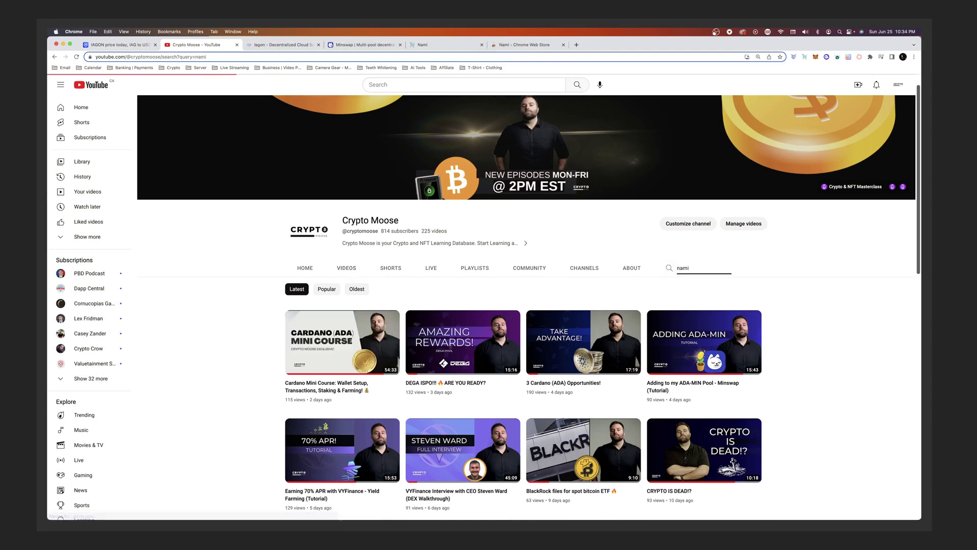
{"action": "key", "text": "Return"}
{"action": "scroll", "coordinate": [340, 390], "scroll_direction": "down", "scroll_amount": 2}
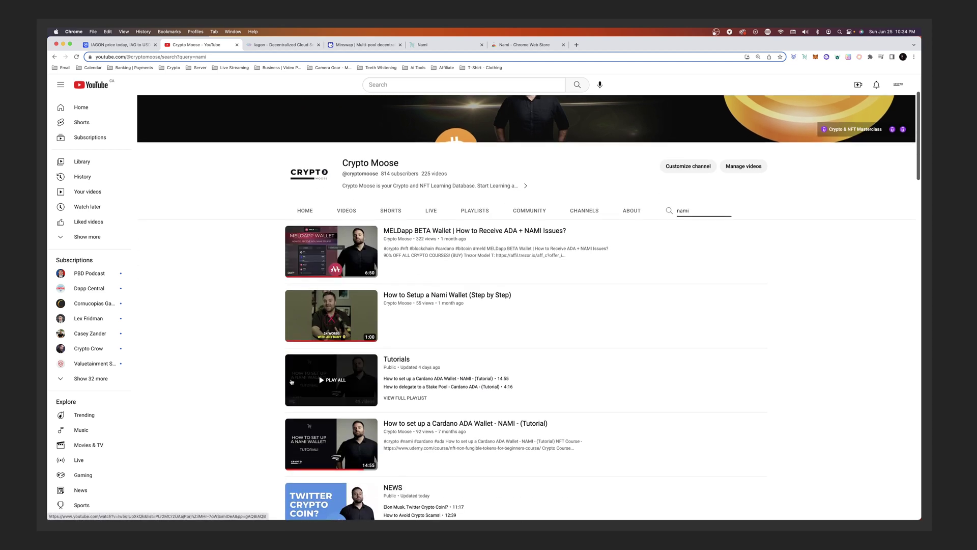
{"action": "scroll", "coordinate": [242, 367], "scroll_direction": "down", "scroll_amount": 3}
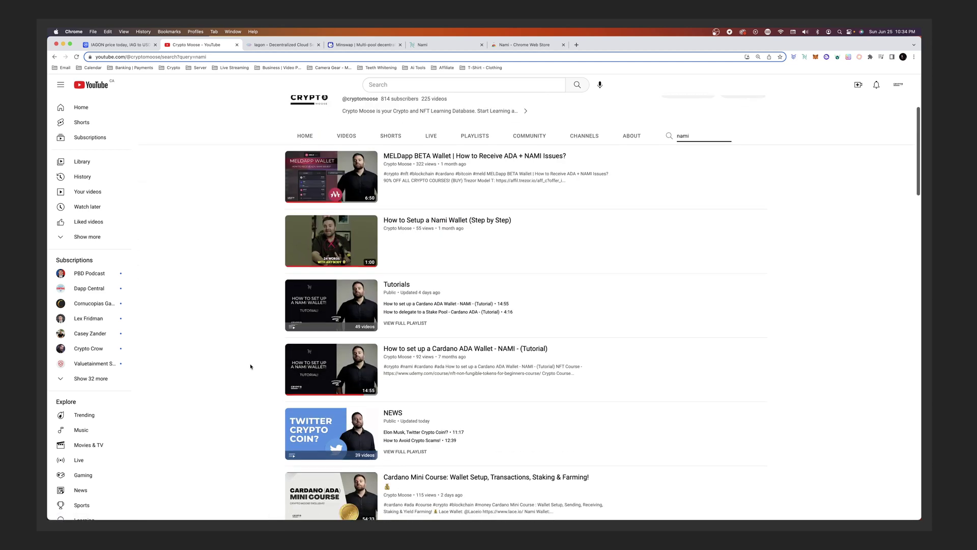
{"action": "mouse_move", "coordinate": [305, 374]}
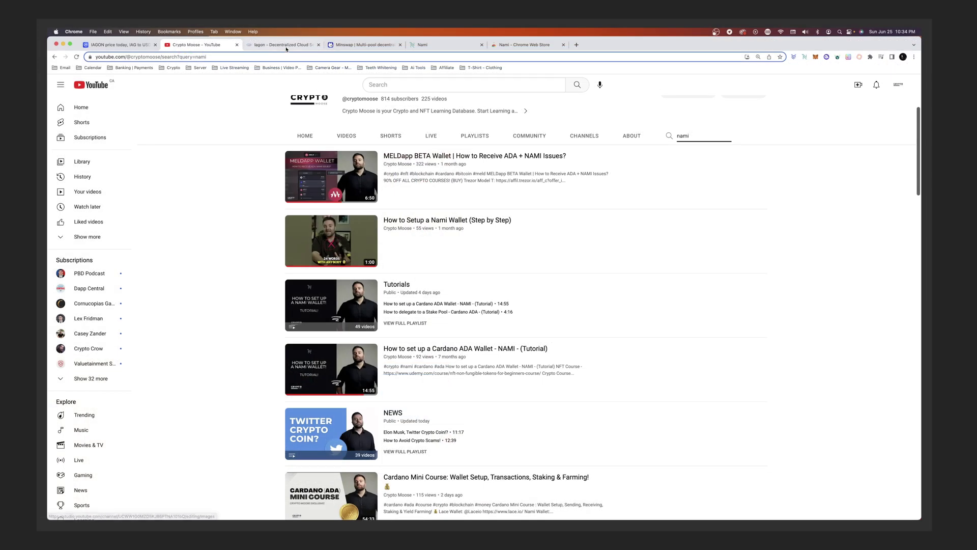
{"action": "left_click", "coordinate": [286, 48]}
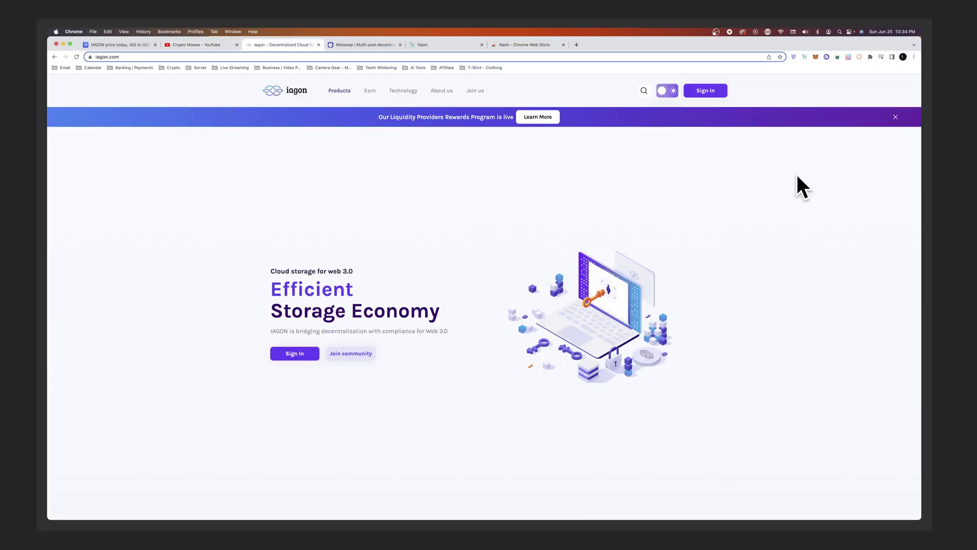
Step: Turn on IAGON's dark theme and go to the Connect Wallet sign-in page
{"action": "left_click", "coordinate": [668, 92]}
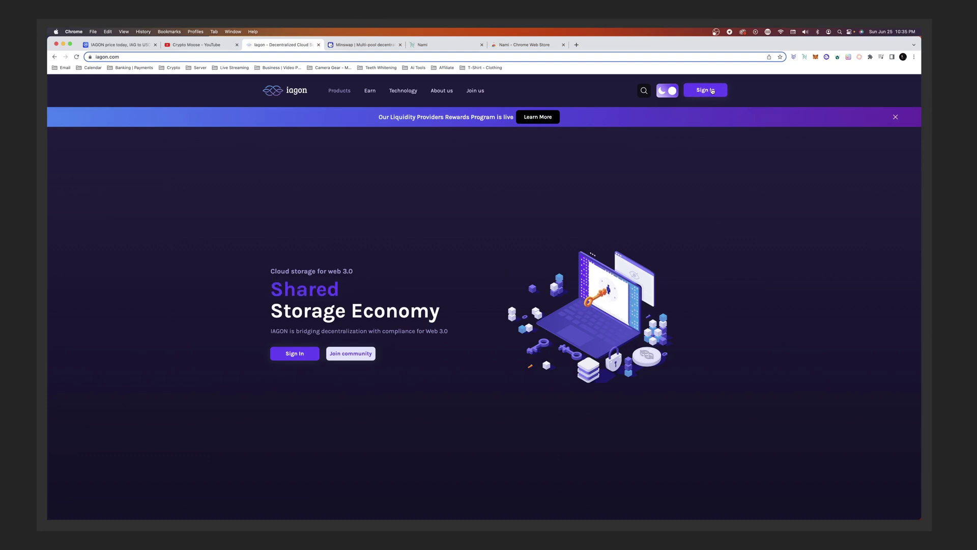
{"action": "left_click", "coordinate": [712, 90]}
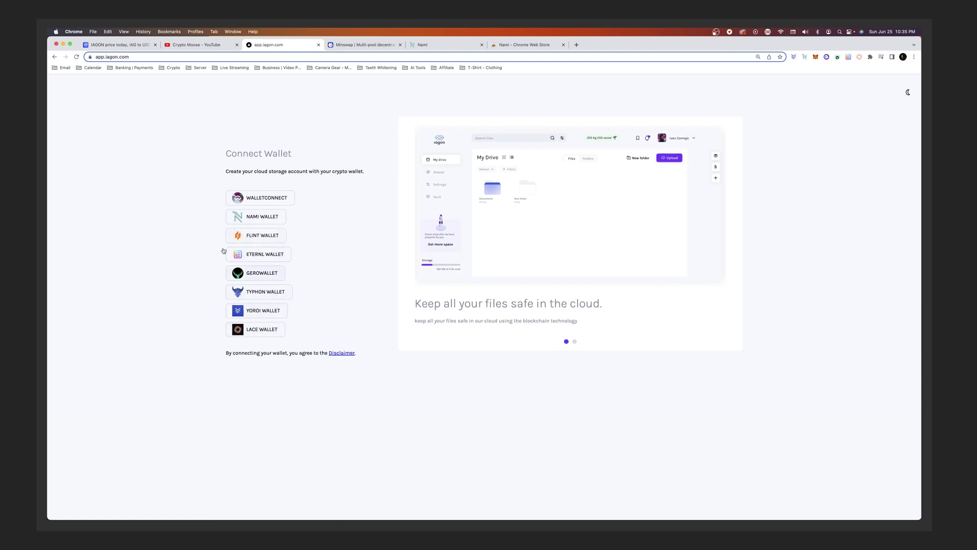
Step: Start connecting with Nami, then decline the first login signature request
{"action": "left_click", "coordinate": [251, 222]}
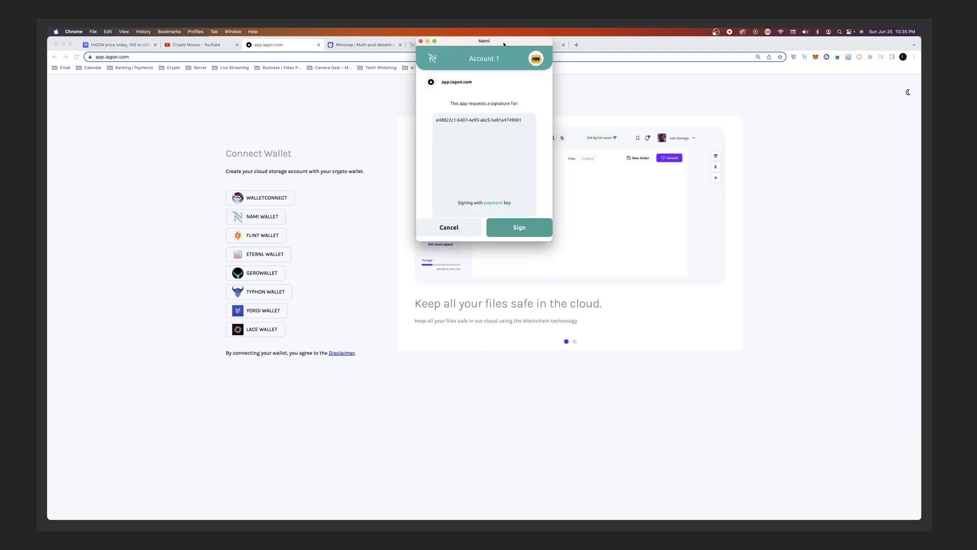
{"action": "left_click_drag", "start_coordinate": [504, 44], "coordinate": [498, 80]}
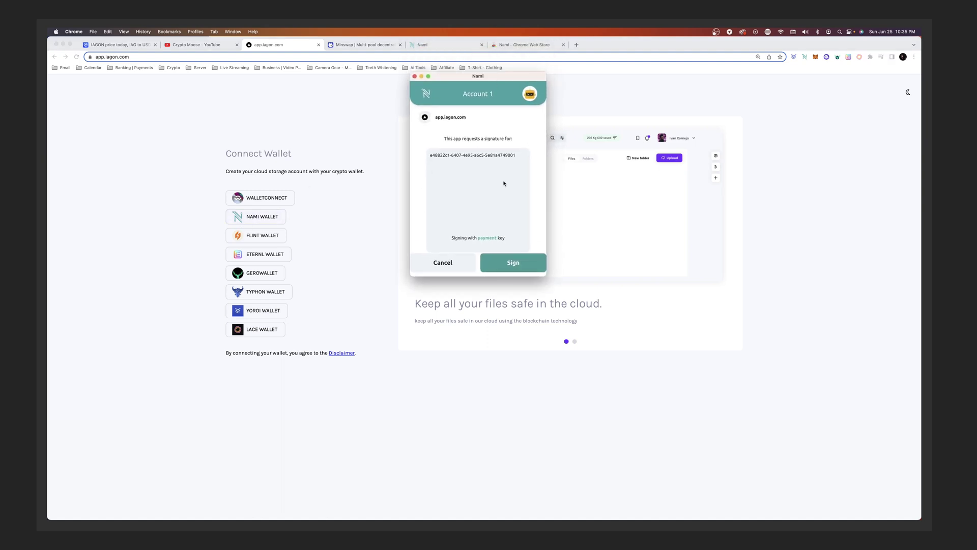
{"action": "left_click", "coordinate": [443, 264]}
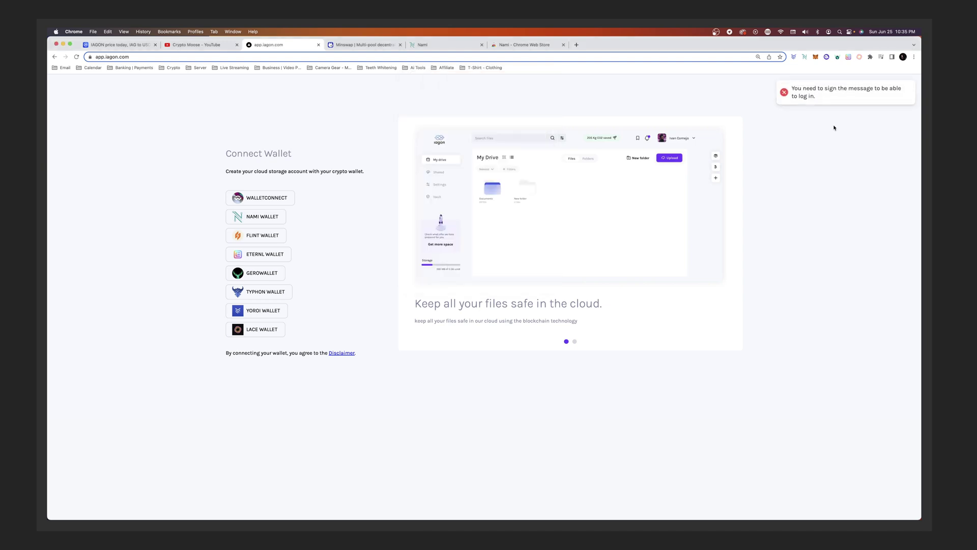
Step: In the Nami extension, switch the wallet to Account 1 and close the panel
{"action": "left_click", "coordinate": [804, 57]}
{"action": "left_click", "coordinate": [790, 81]}
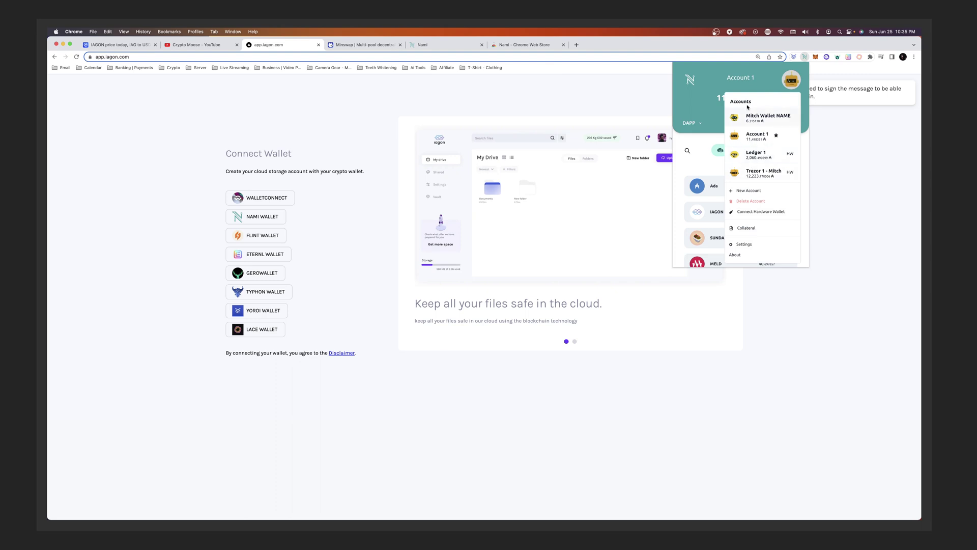
{"action": "left_click", "coordinate": [752, 139]}
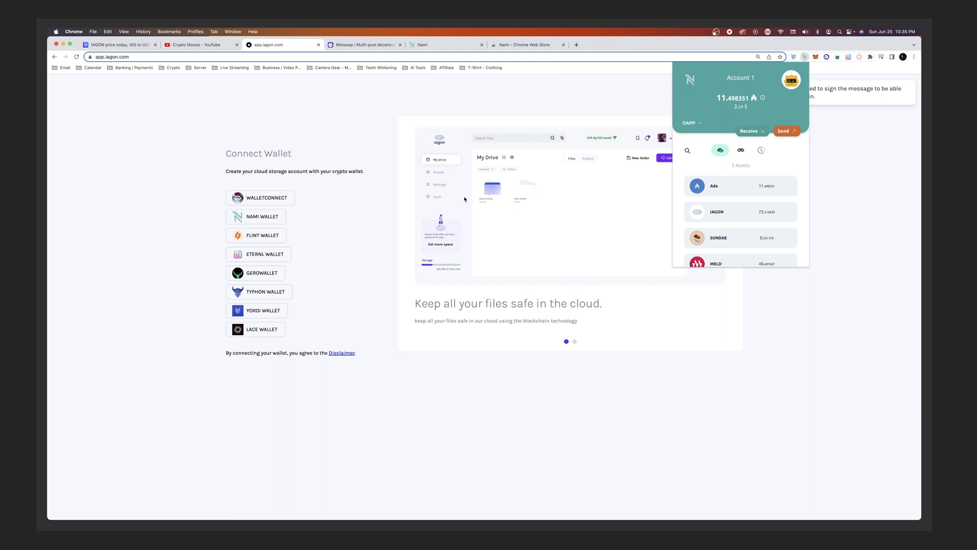
{"action": "left_click", "coordinate": [741, 150]}
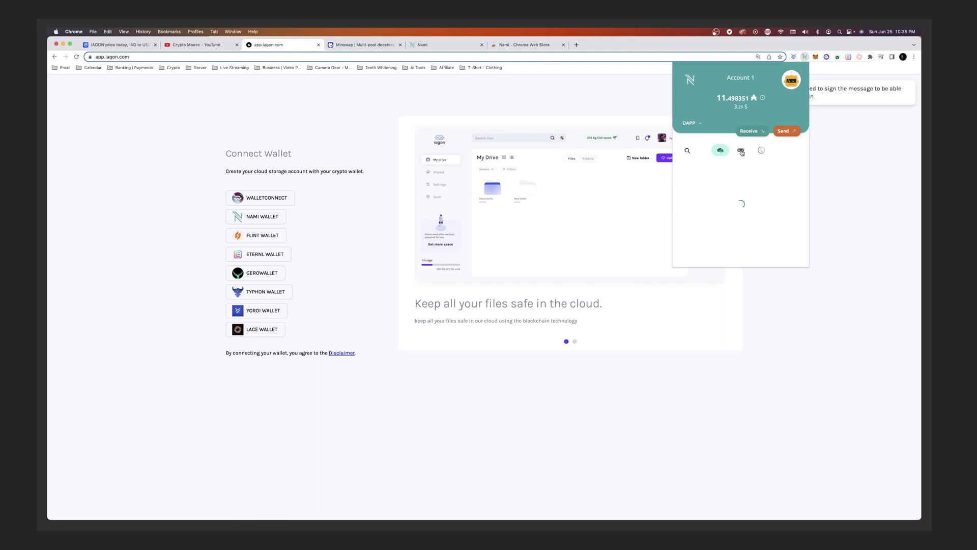
{"action": "left_click", "coordinate": [721, 150]}
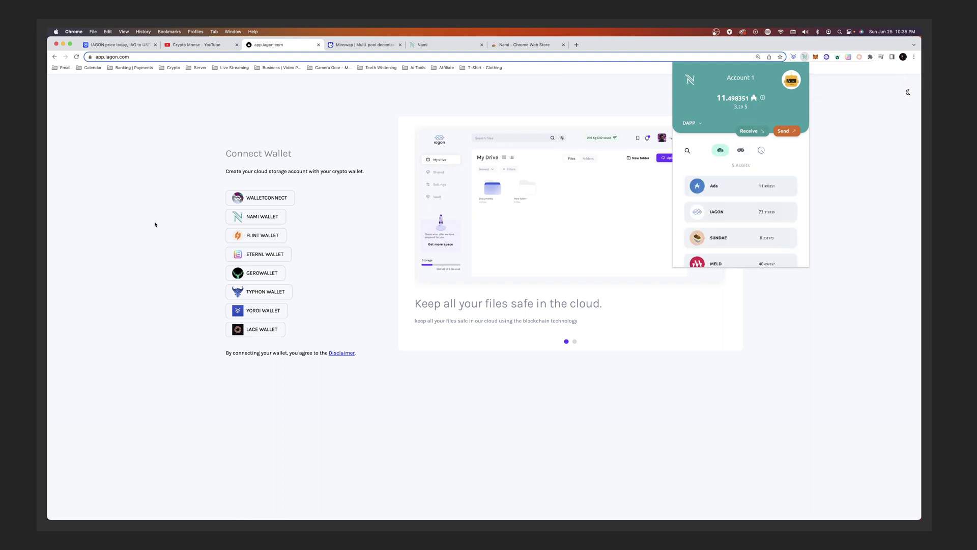
{"action": "left_click", "coordinate": [143, 232]}
Step: Connect with Nami again and approve the signature using the wallet password
{"action": "left_click", "coordinate": [254, 219]}
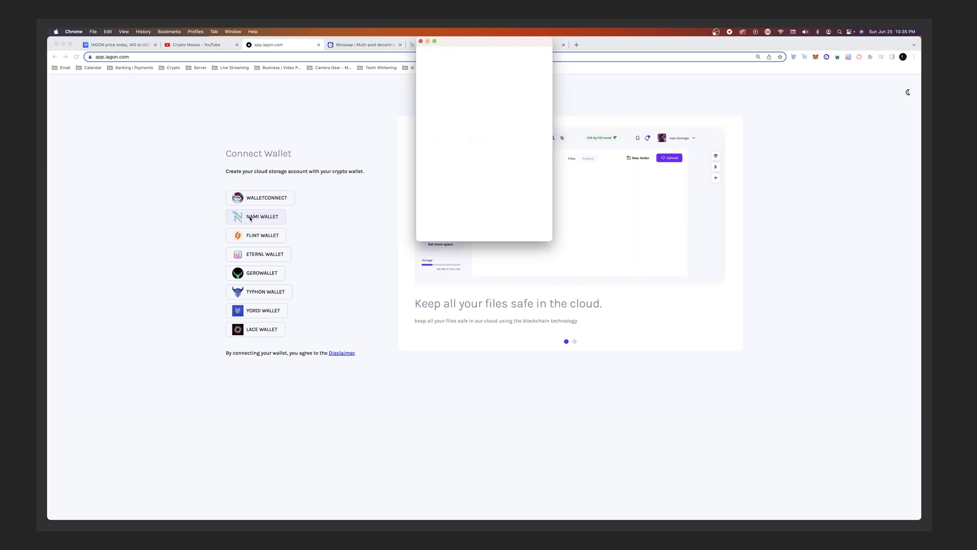
{"action": "left_click", "coordinate": [508, 226]}
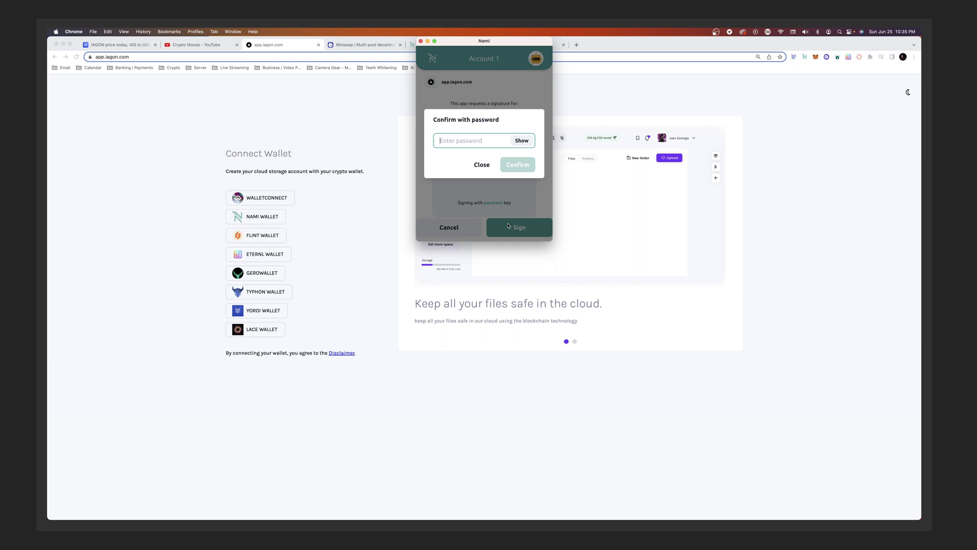
{"action": "type", "text": "•••"}
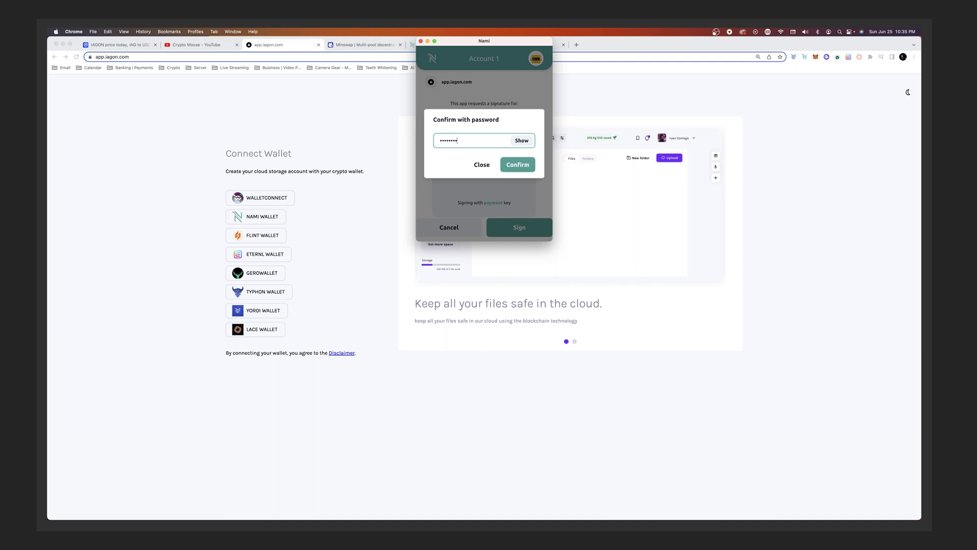
{"action": "key", "text": "Return"}
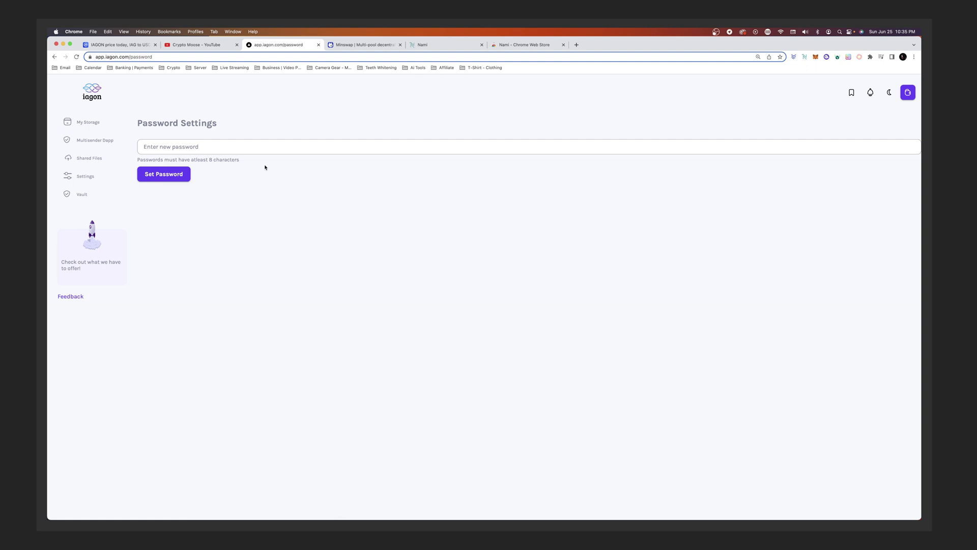
Step: Set a new IAGON account password and refuse Chrome's offer to save it
{"action": "left_click", "coordinate": [169, 146]}
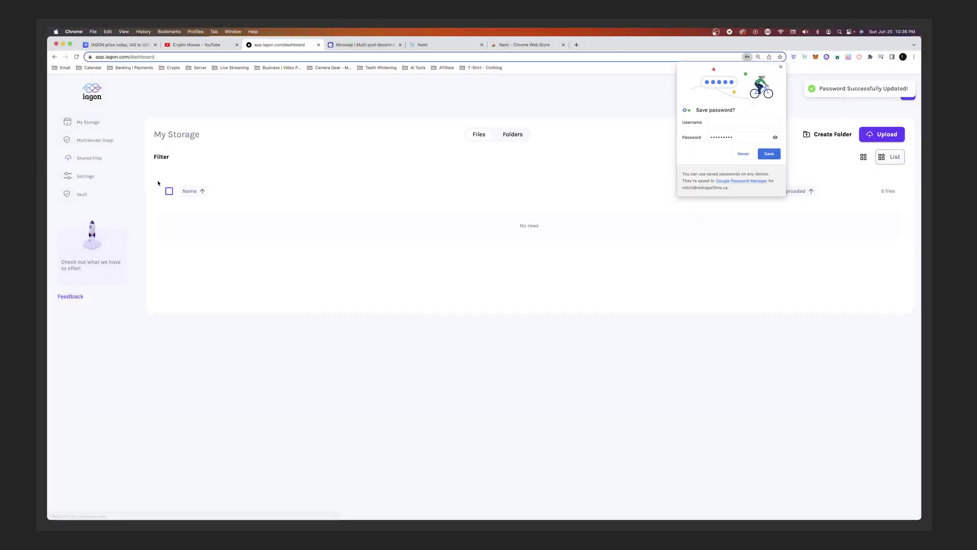
{"action": "left_click", "coordinate": [743, 153]}
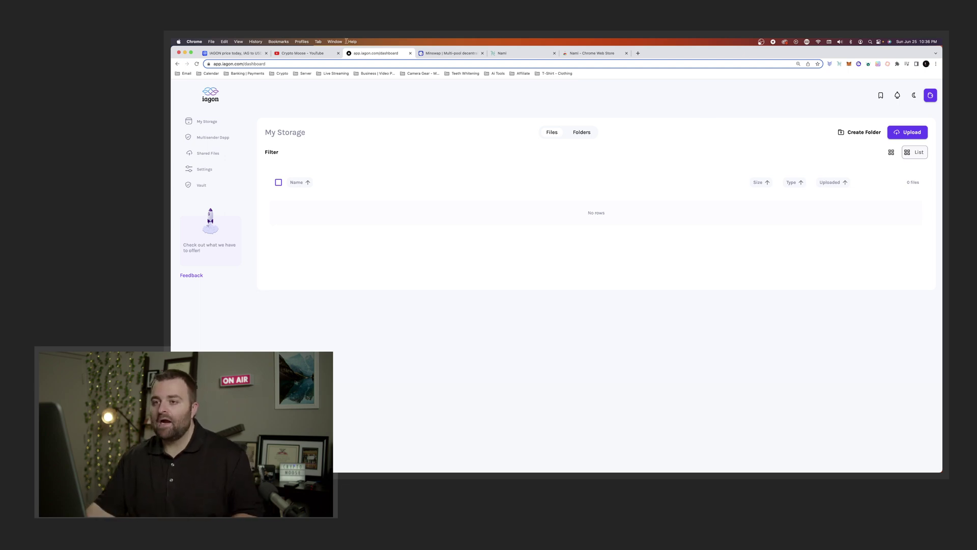
Step: Reload CoinMarketCap's IAGON page and view its price chart over 1M, then 1D
{"action": "left_click", "coordinate": [224, 54]}
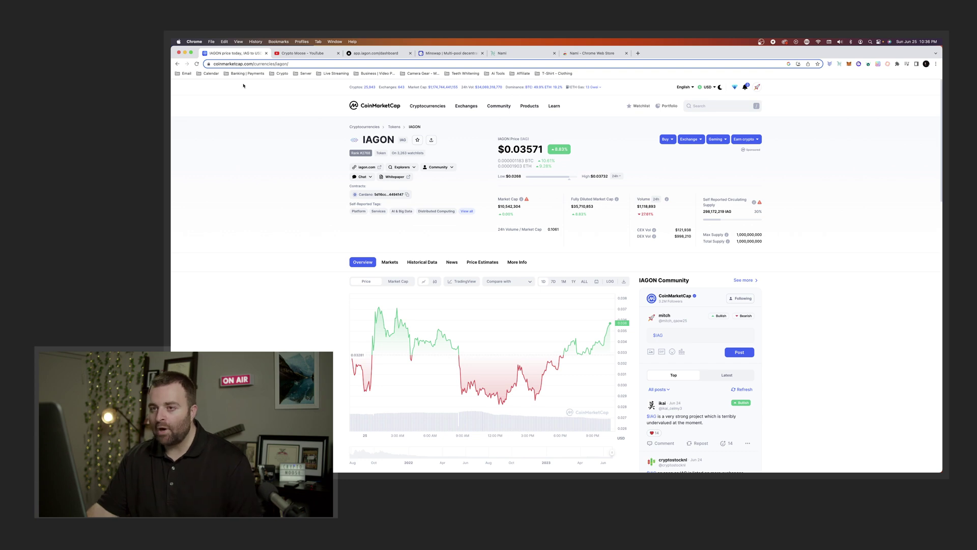
{"action": "left_click", "coordinate": [197, 64]}
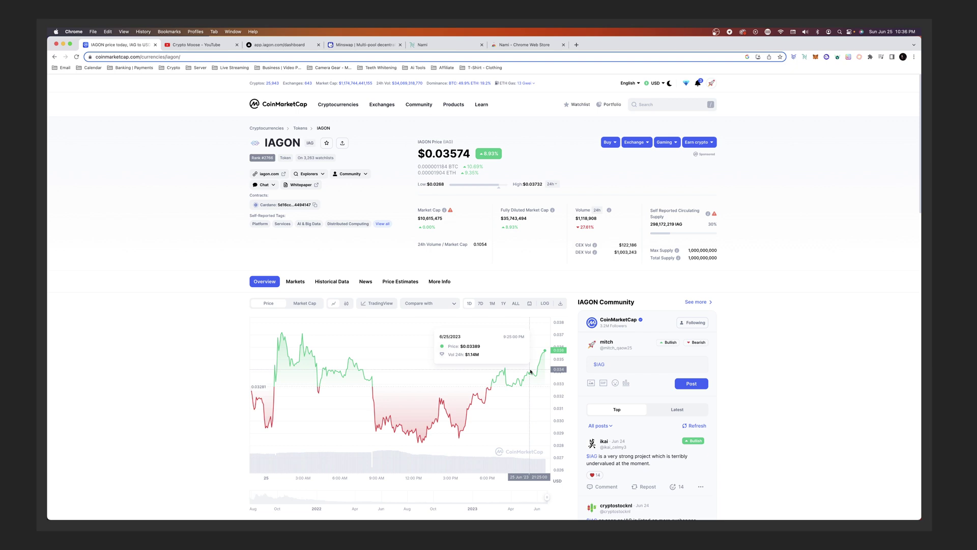
{"action": "scroll", "coordinate": [530, 371], "scroll_direction": "up", "scroll_amount": 3}
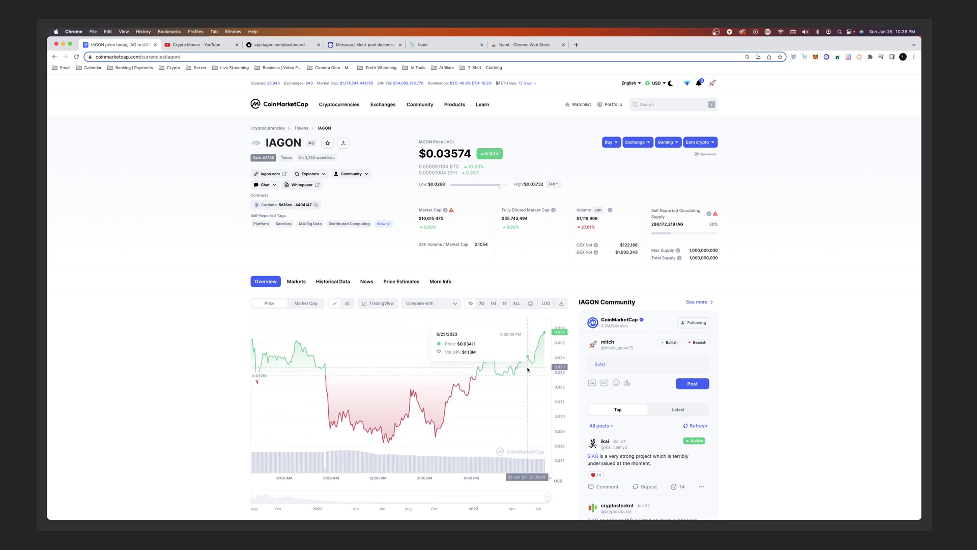
{"action": "left_click", "coordinate": [491, 304]}
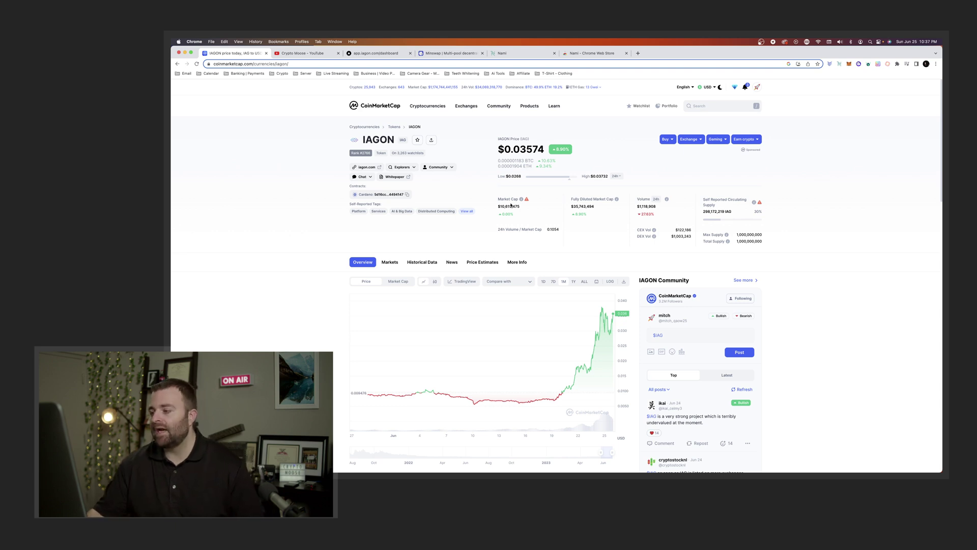
{"action": "left_click", "coordinate": [542, 281]}
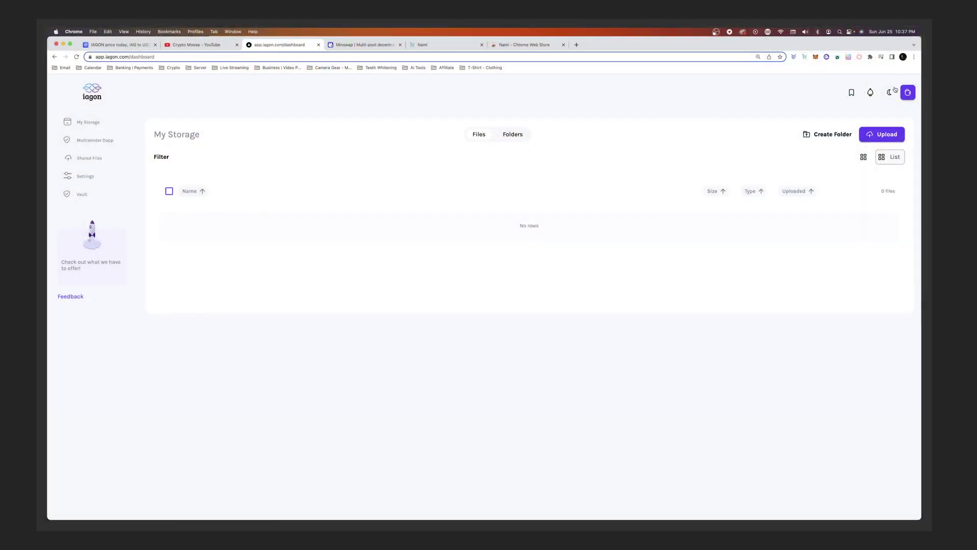
Step: Sign out, switch to dark mode, and re-sign with Nami using the wallet password
{"action": "left_click", "coordinate": [908, 93]}
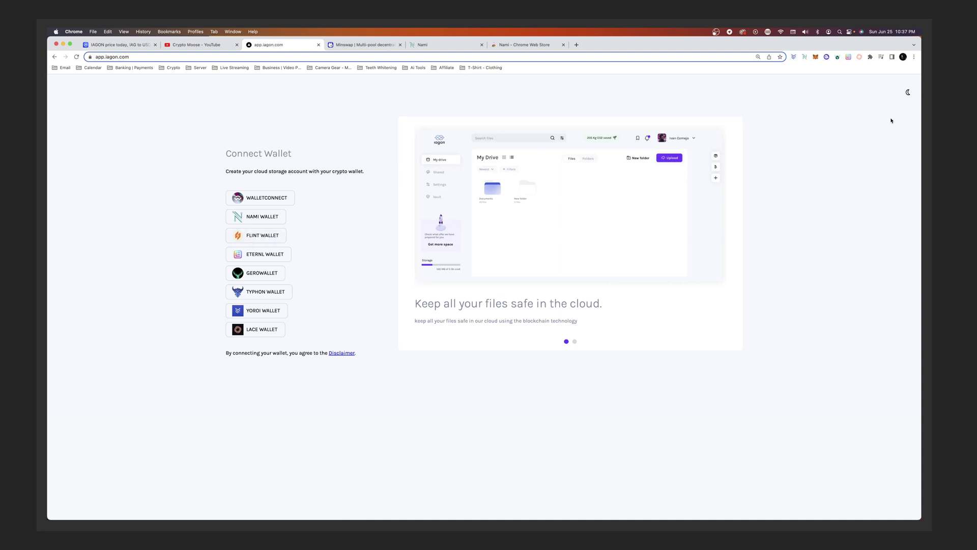
{"action": "left_click", "coordinate": [909, 92]}
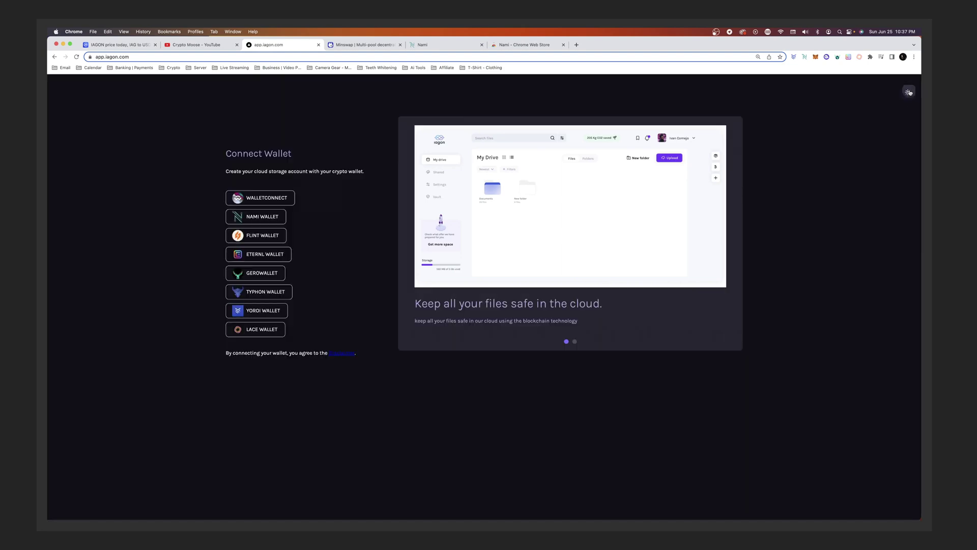
{"action": "left_click", "coordinate": [248, 217]}
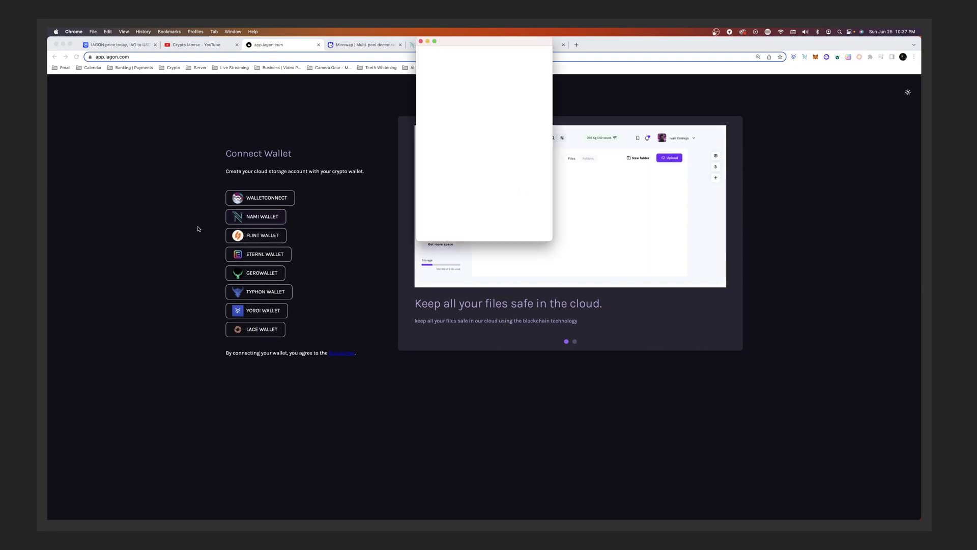
{"action": "left_click", "coordinate": [519, 226]}
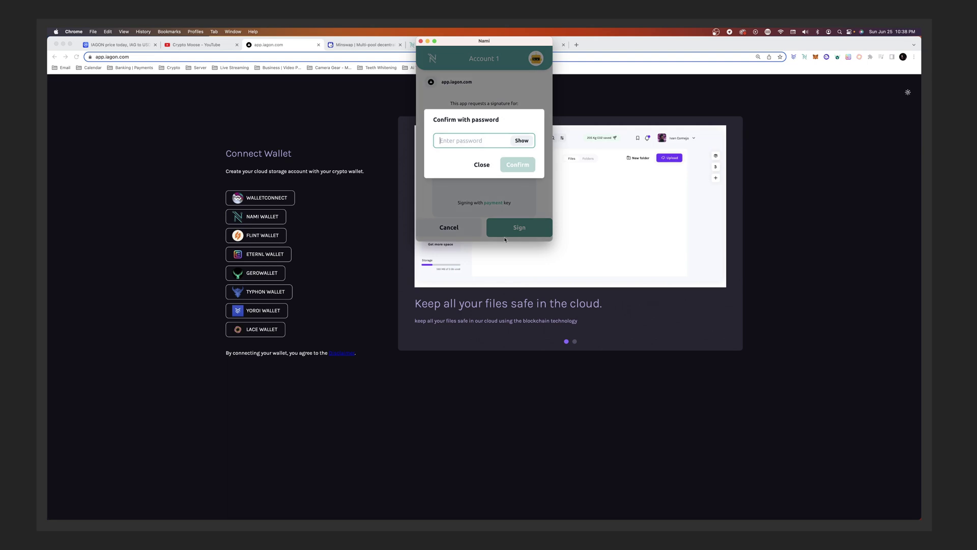
{"action": "type", "text": "•••••"}
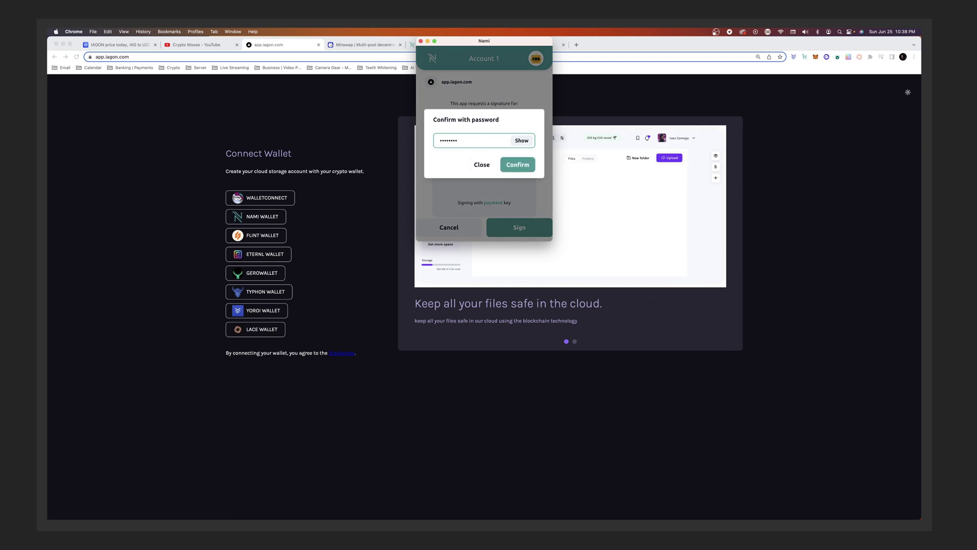
{"action": "key", "text": "Return"}
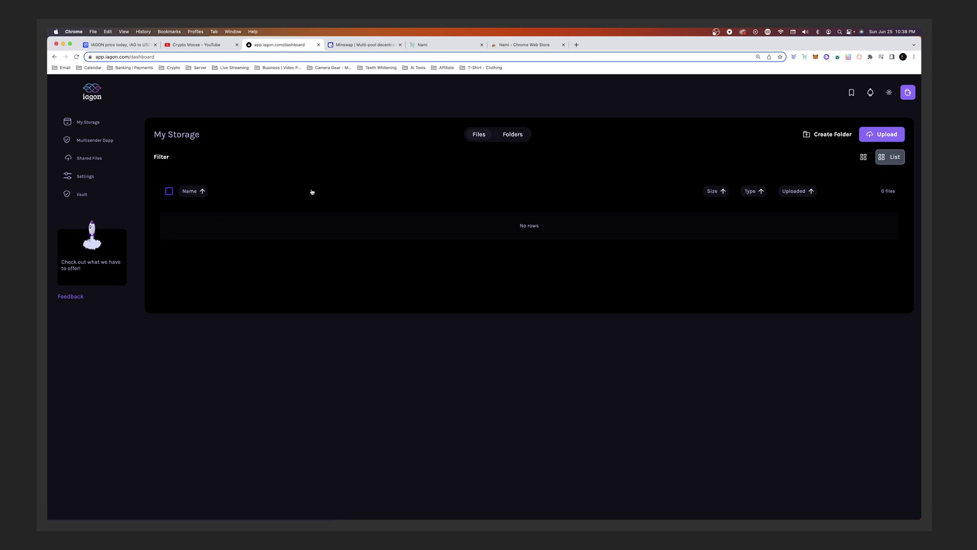
Step: In My Storage, add a new folder named 'Mooses Area 51 File'
{"action": "left_click", "coordinate": [93, 125]}
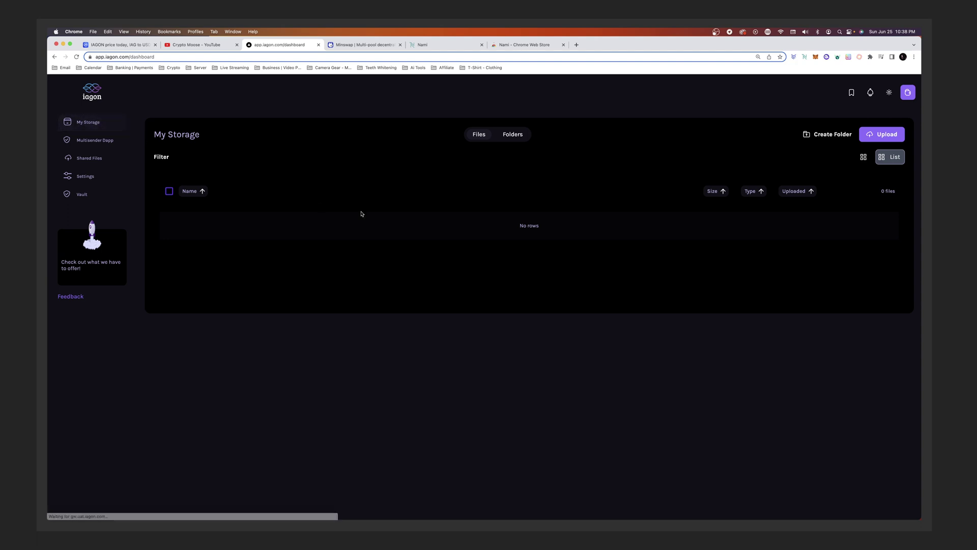
{"action": "left_click", "coordinate": [811, 135]}
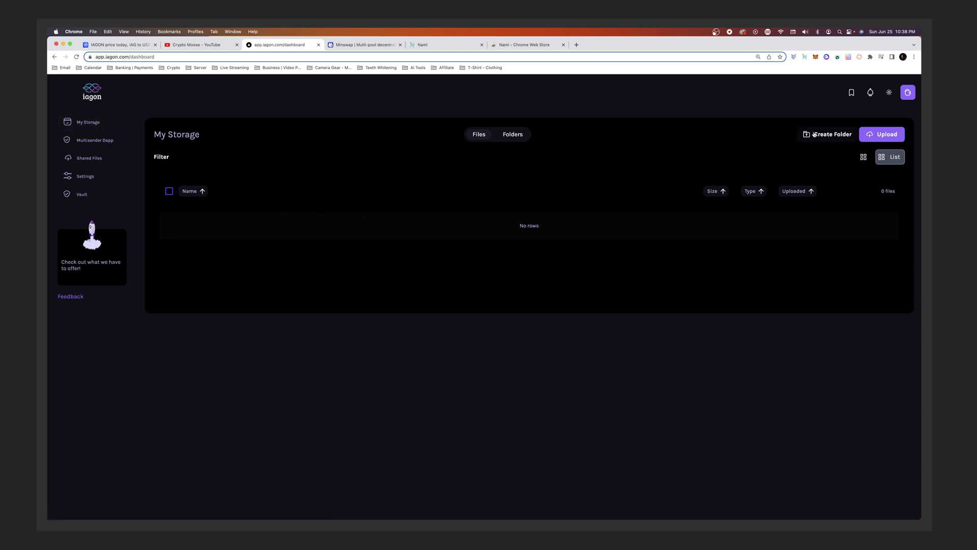
{"action": "left_click", "coordinate": [463, 291]}
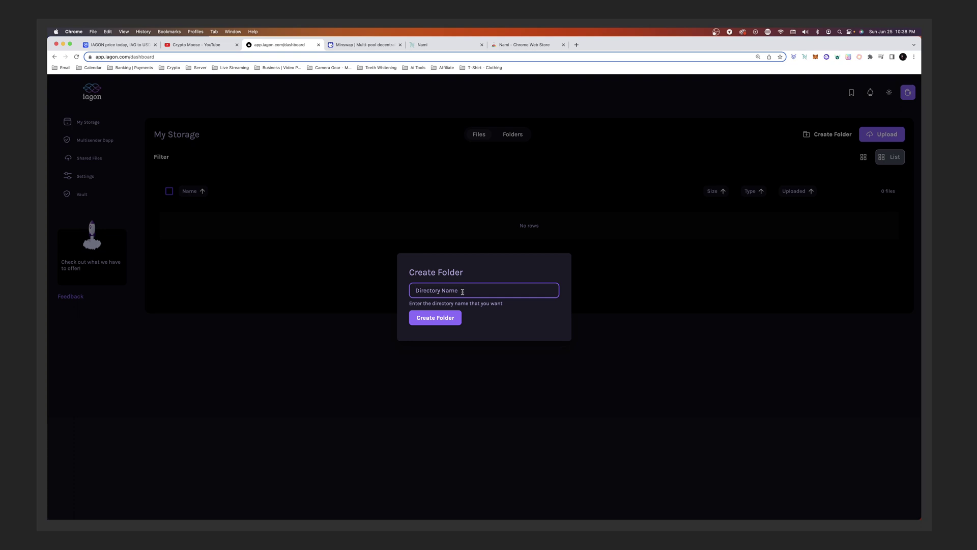
{"action": "type", "text": "Mooses"}
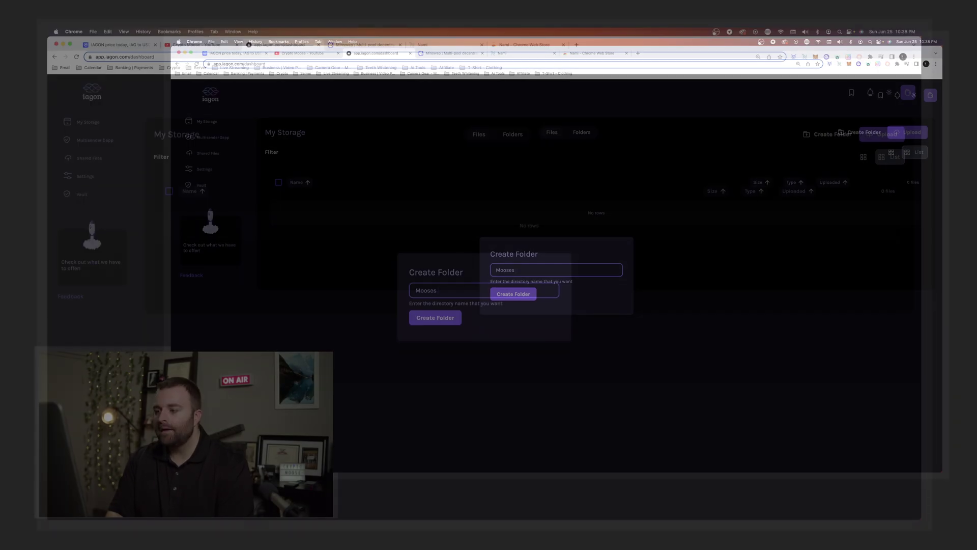
{"action": "type", "text": "Area"}
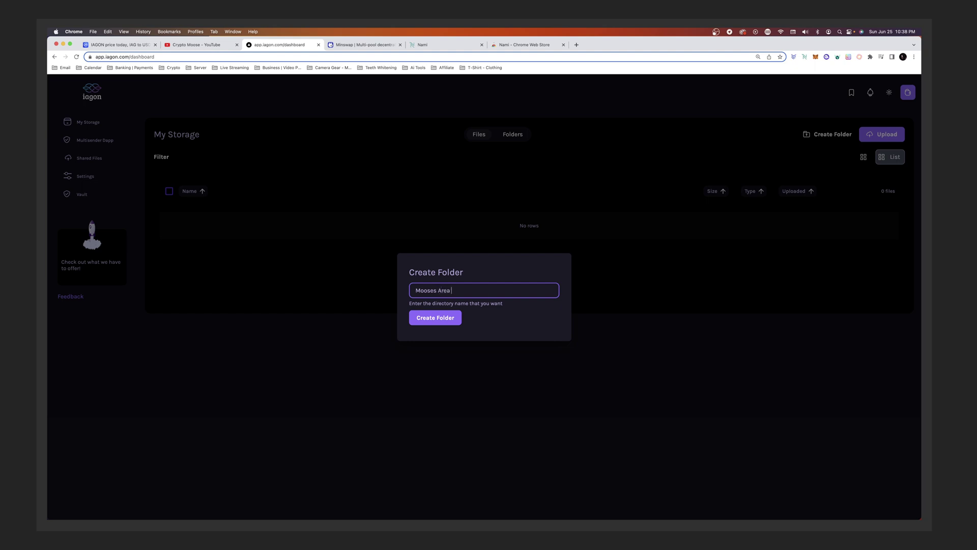
{"action": "type", "text": " 51 Files"}
{"action": "left_click", "coordinate": [452, 320]}
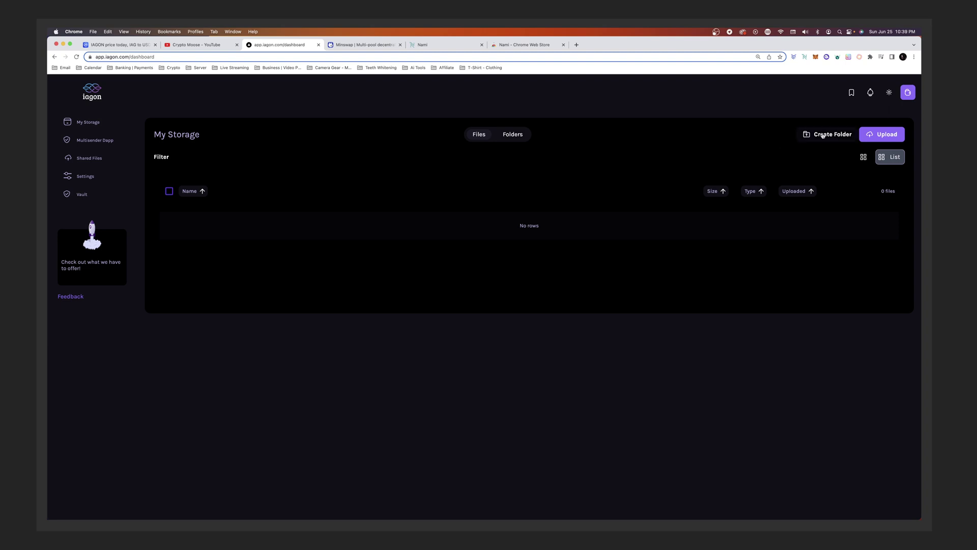
{"action": "left_click", "coordinate": [882, 135]}
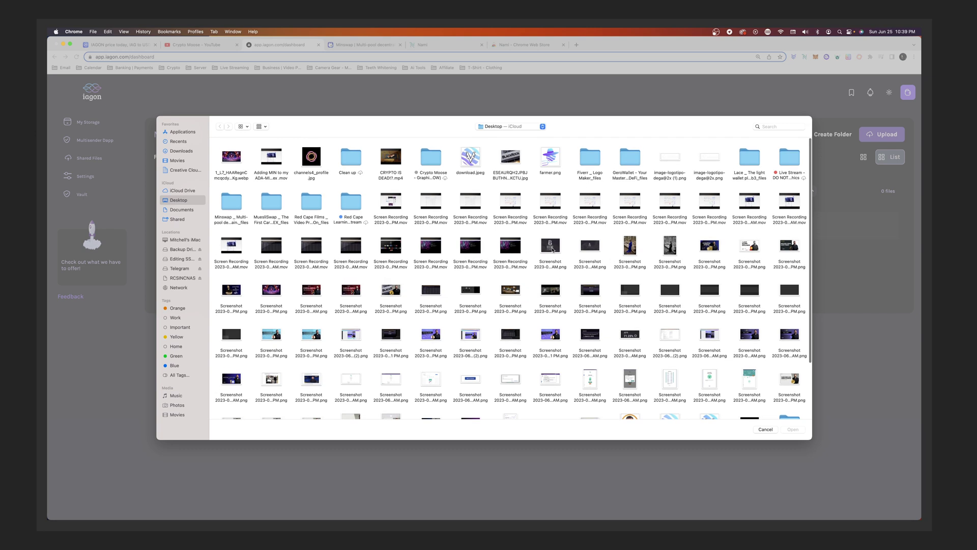
Step: Upload the Screenshot PNG from the Desktop and view it as a tile in My Storage
{"action": "left_click", "coordinate": [590, 247]}
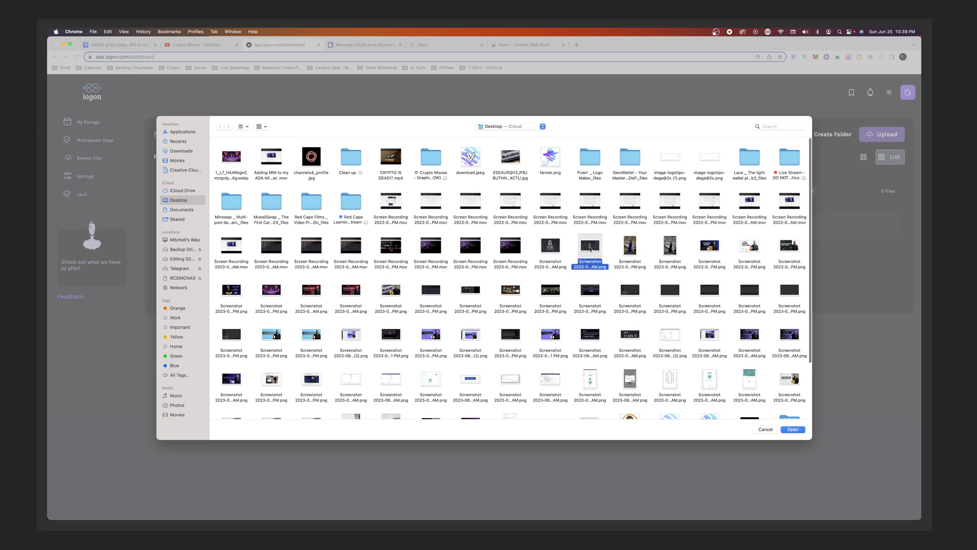
{"action": "double_click", "coordinate": [590, 247]}
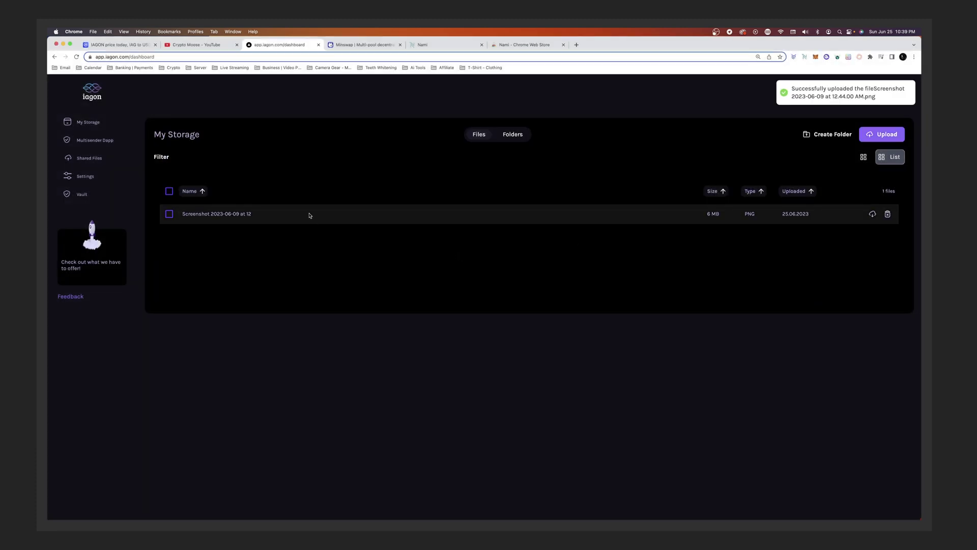
{"action": "left_click", "coordinate": [864, 159]}
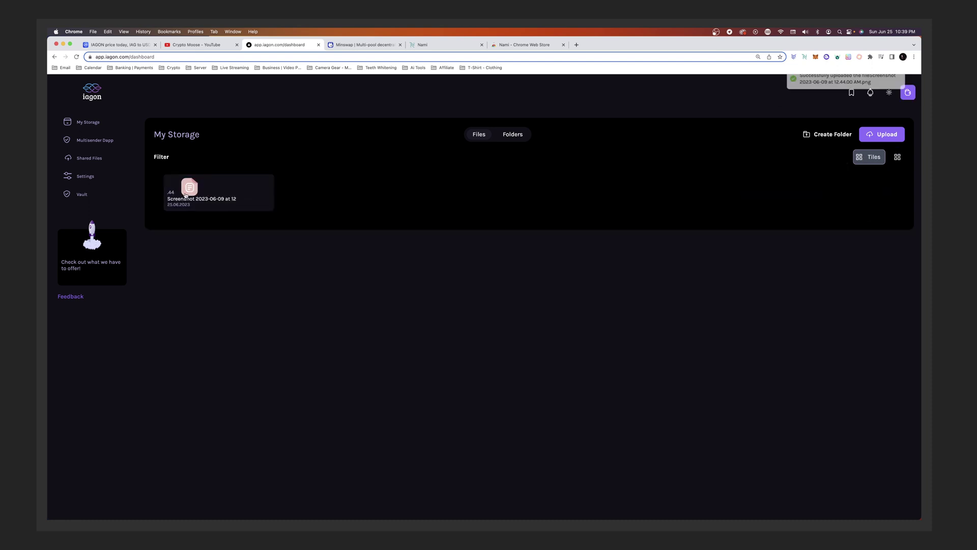
{"action": "left_click", "coordinate": [193, 195]}
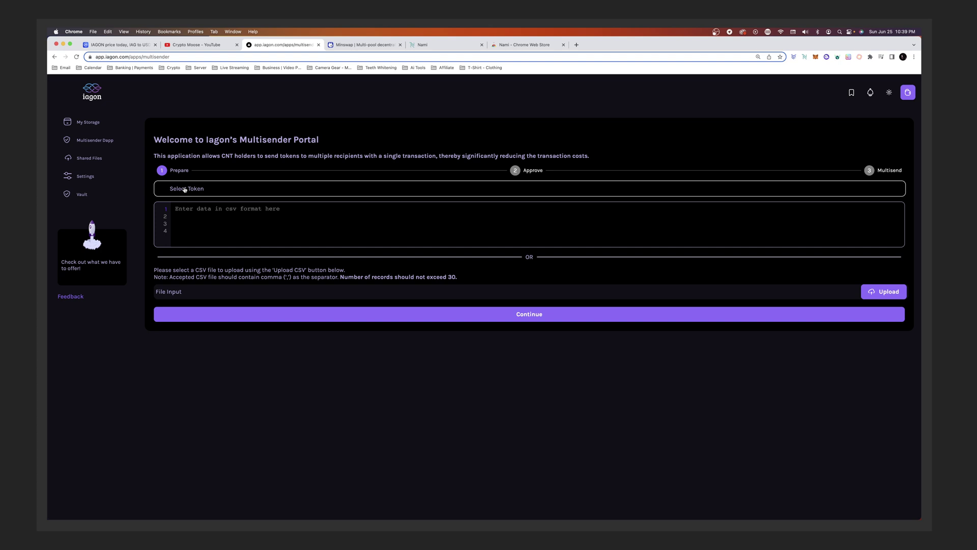
Step: Pick ADA as the Multisender token, then return to My Storage in Tiles view
{"action": "left_click", "coordinate": [189, 195]}
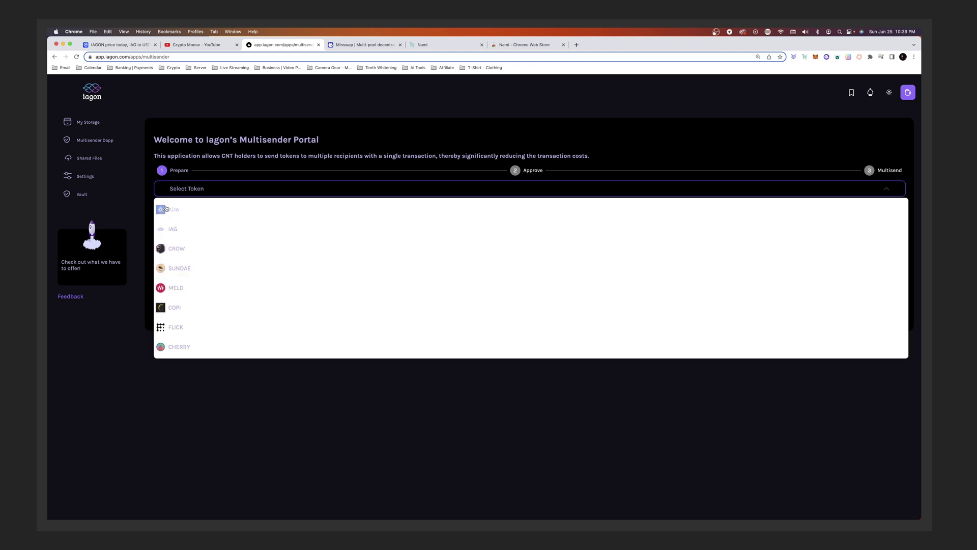
{"action": "left_click", "coordinate": [166, 209]}
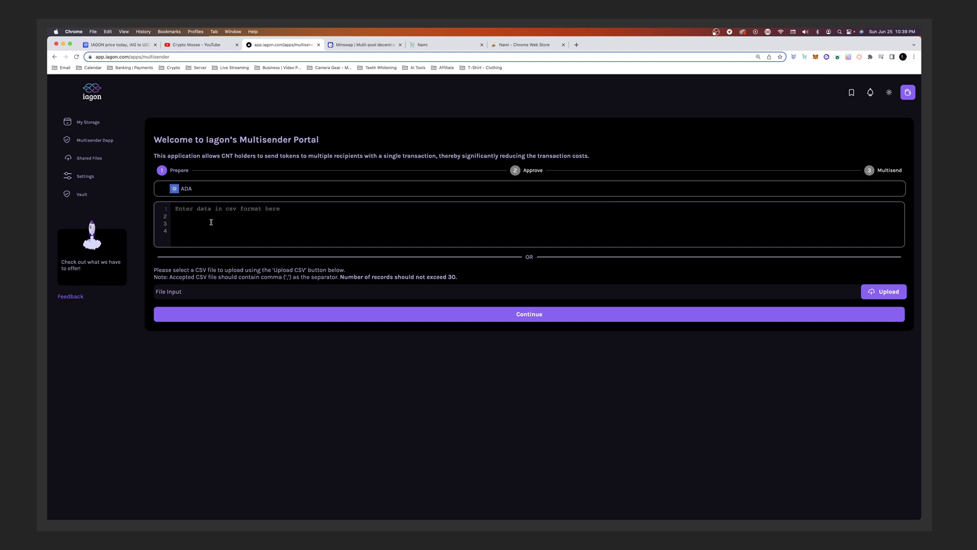
{"action": "left_click", "coordinate": [88, 122]}
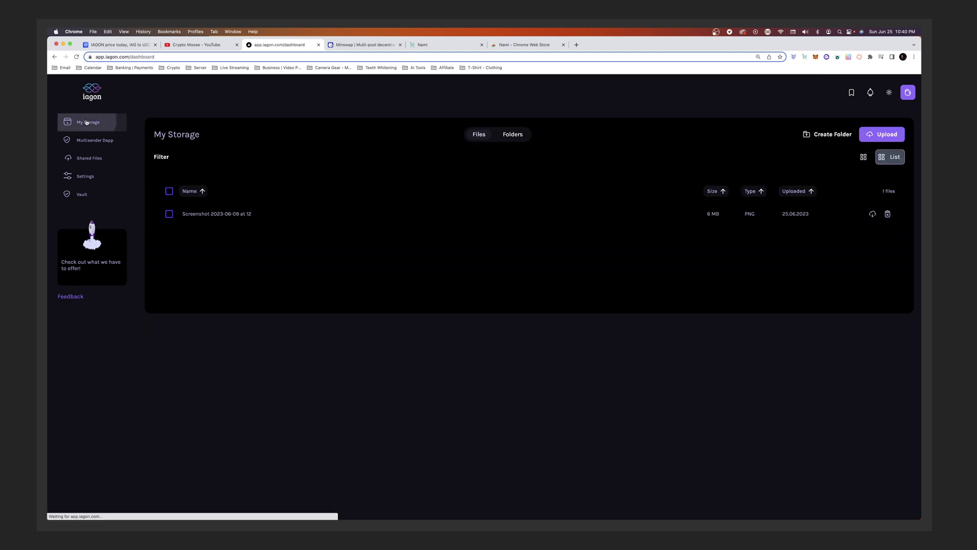
{"action": "left_click", "coordinate": [864, 157]}
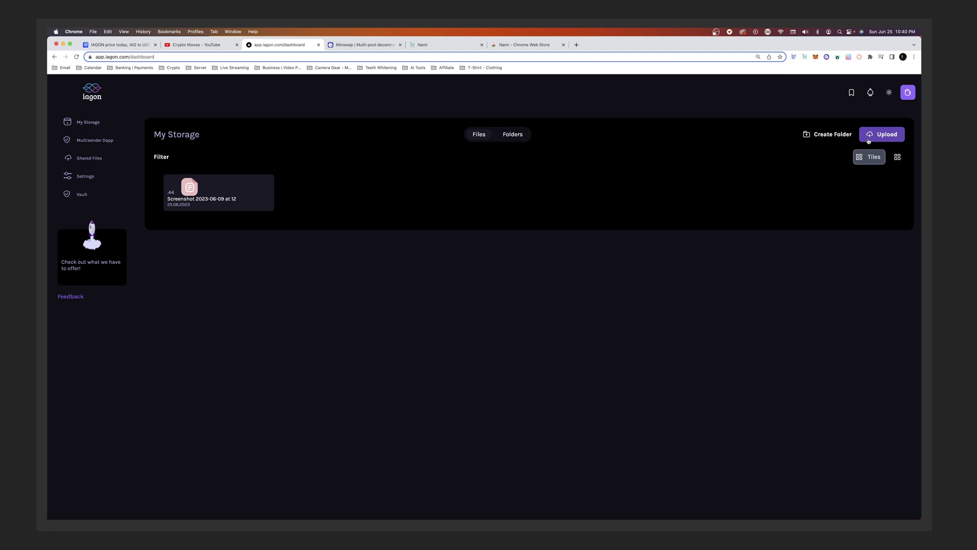
Step: From the Folders tab in list view, create a folder named 'Cardano Picks'
{"action": "left_click", "coordinate": [897, 157]}
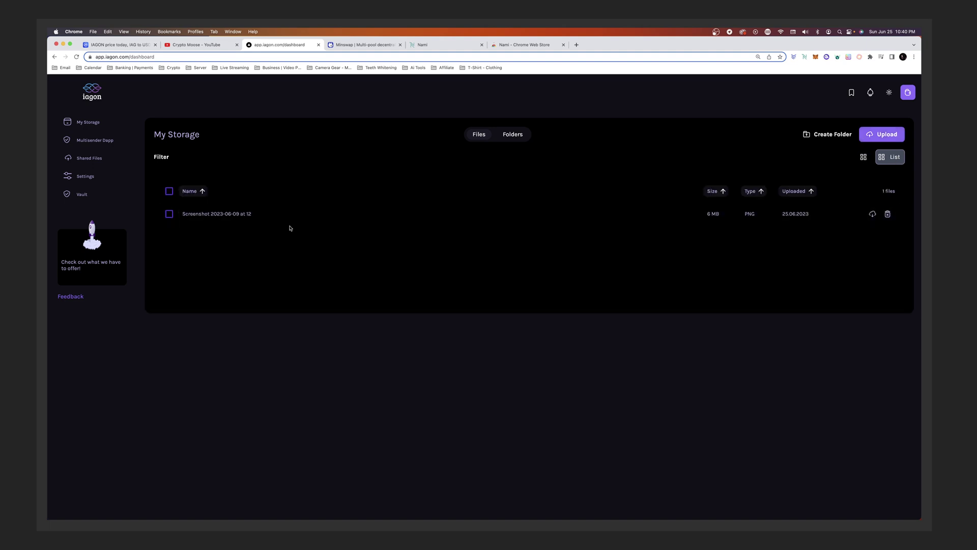
{"action": "left_click", "coordinate": [513, 134]}
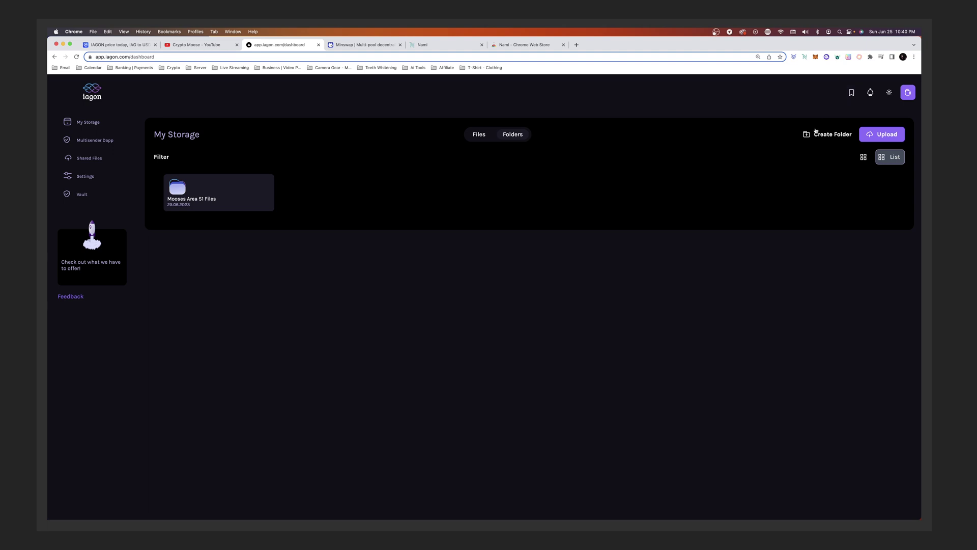
{"action": "left_click", "coordinate": [815, 131]}
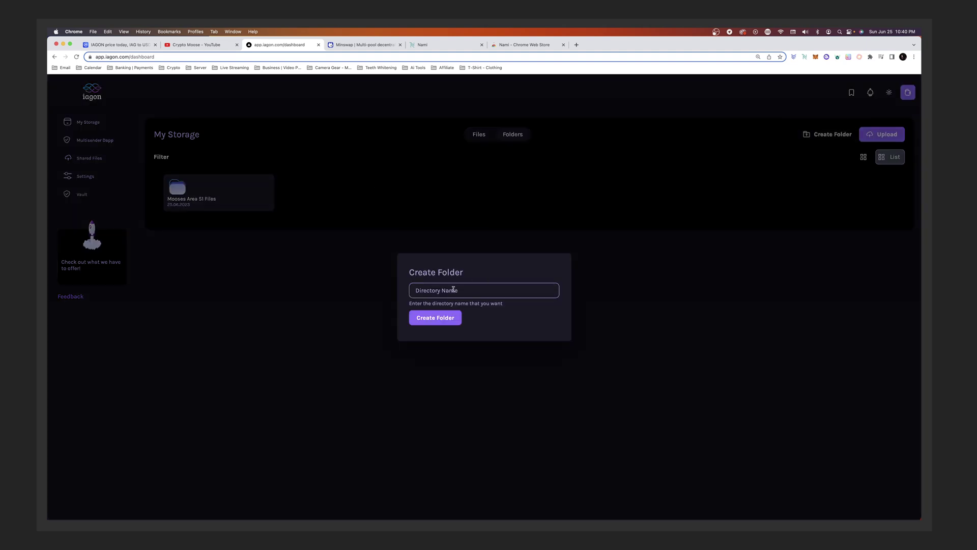
{"action": "left_click", "coordinate": [453, 289]}
{"action": "type", "text": "Cardano Picks"}
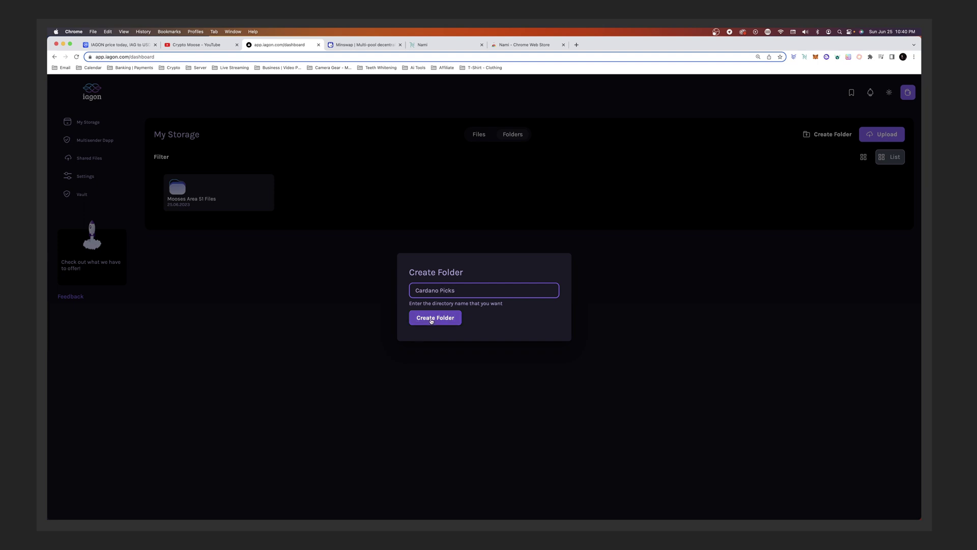
{"action": "left_click", "coordinate": [430, 319]}
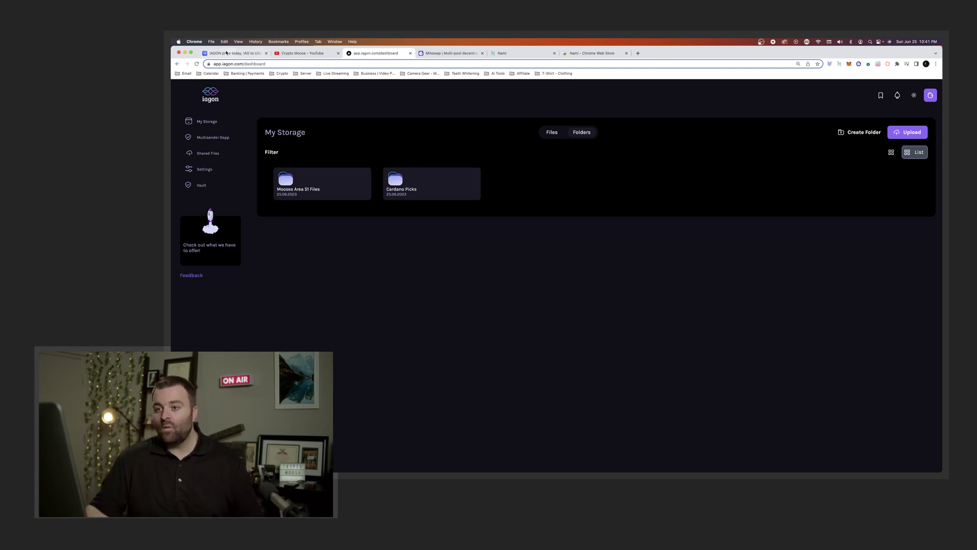
{"action": "left_click", "coordinate": [226, 52]}
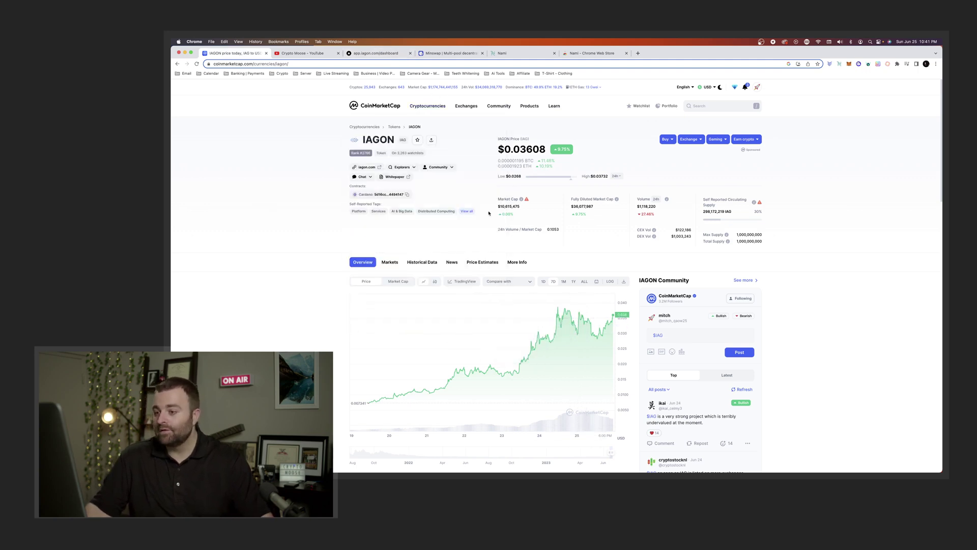
Step: Compare IAGON's 1D and 7D price charts on CoinMarketCap
{"action": "left_click", "coordinate": [543, 282]}
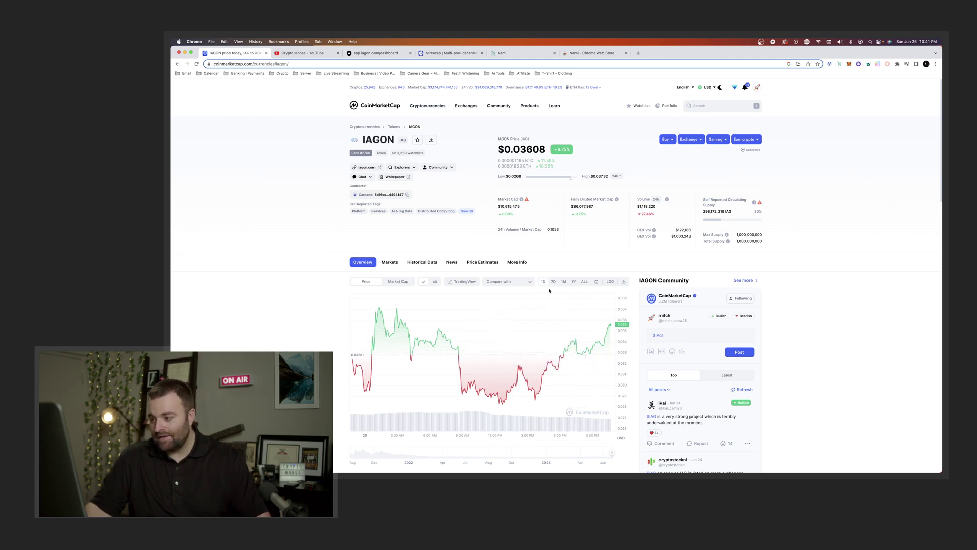
{"action": "left_click", "coordinate": [552, 282]}
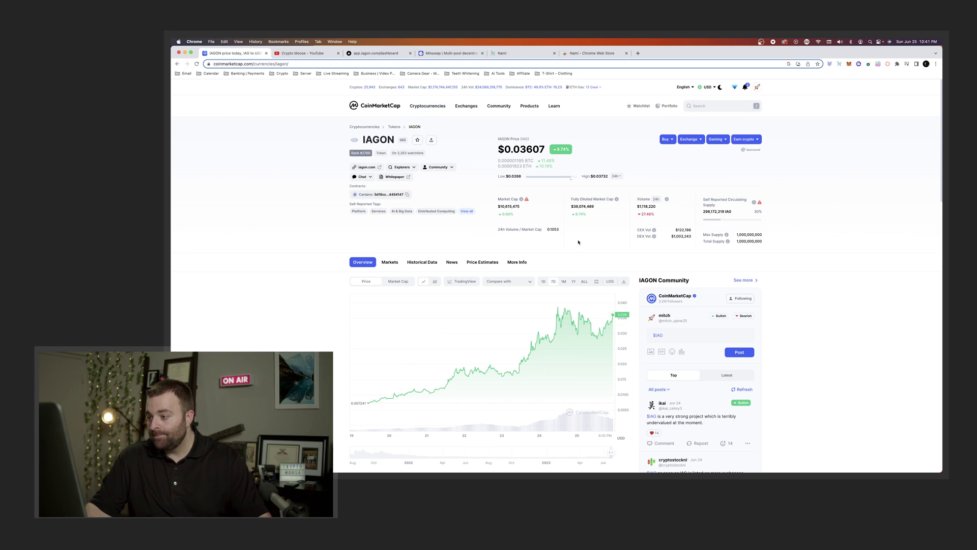
{"action": "left_click", "coordinate": [521, 53]}
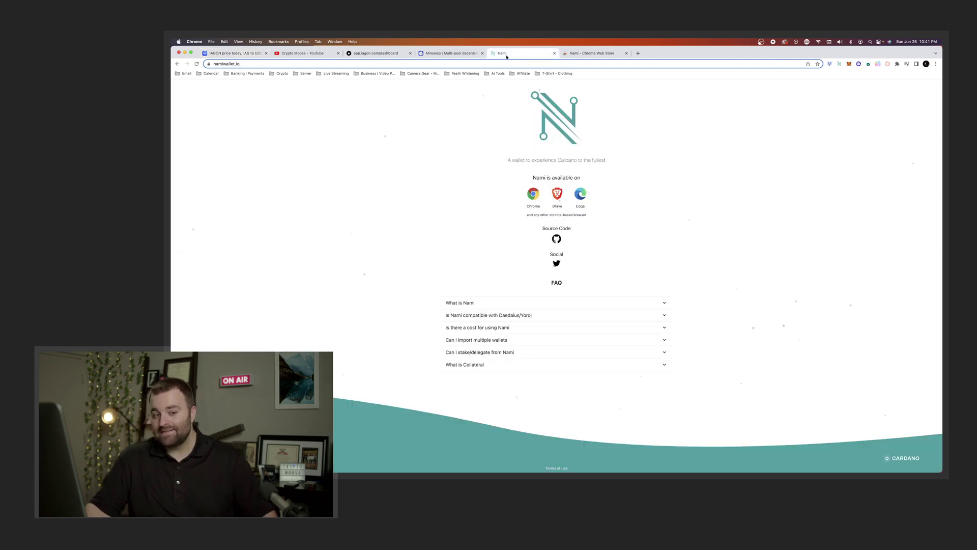
Step: Launch the Minswap app from its homepage to reach the Overview page
{"action": "left_click", "coordinate": [442, 53]}
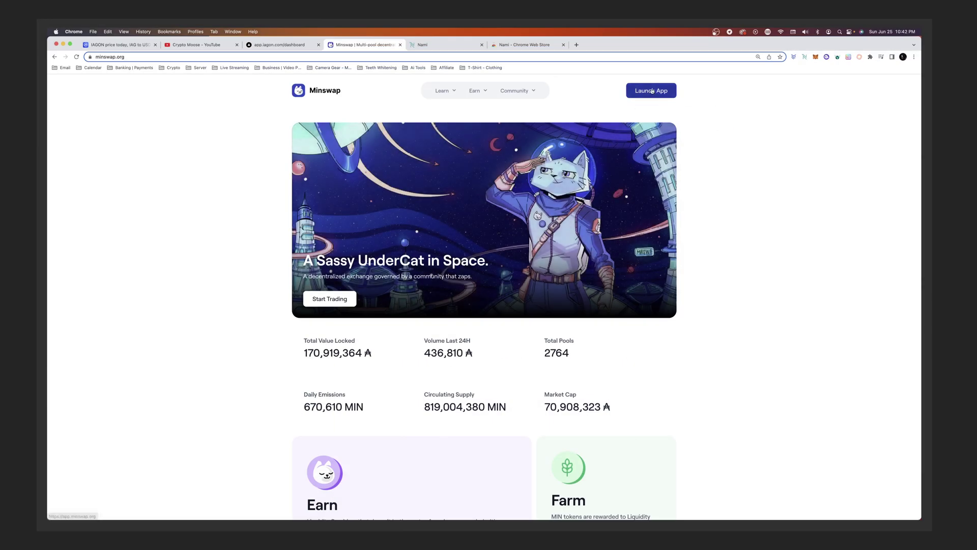
{"action": "left_click", "coordinate": [652, 91]}
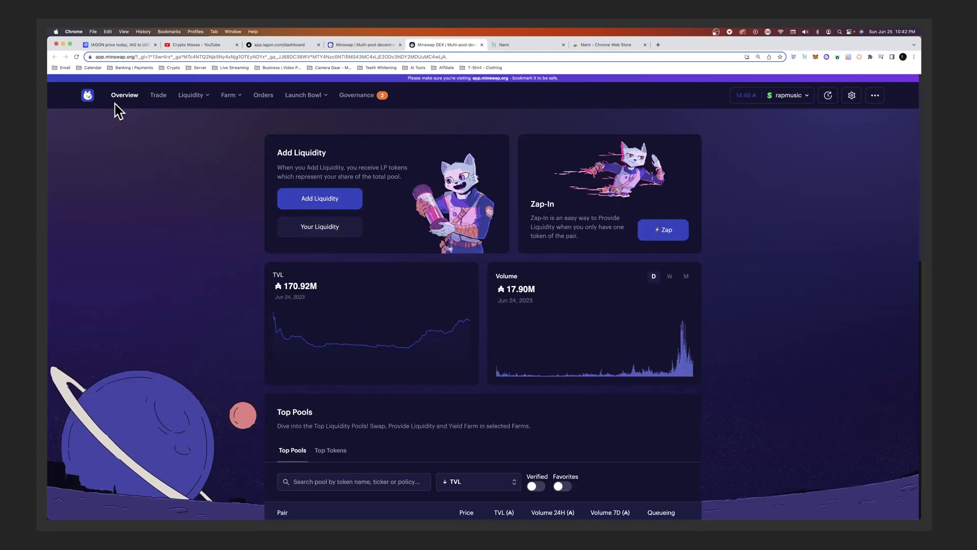
Step: On the Trade page, set the receive token to the verified IAG found by searching 'iag'
{"action": "left_click", "coordinate": [161, 97]}
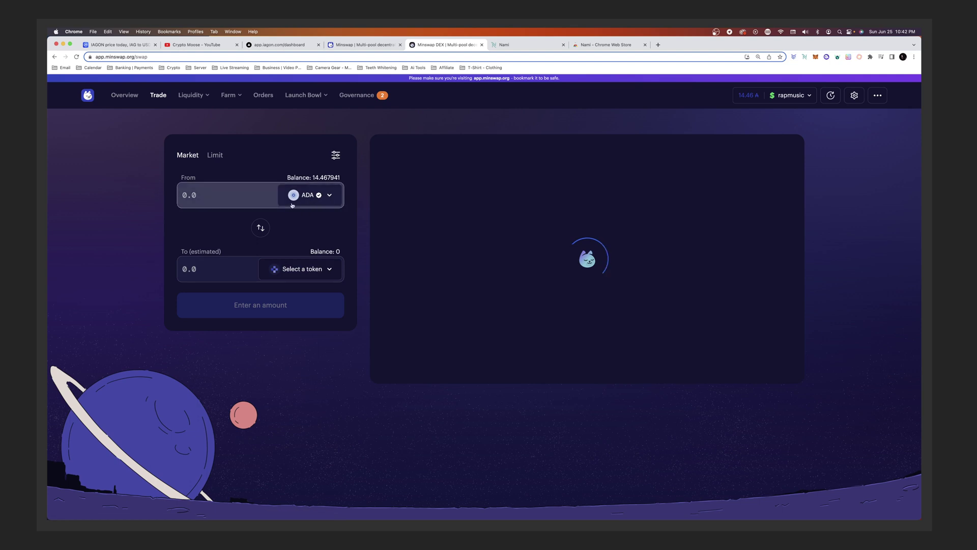
{"action": "left_click", "coordinate": [305, 269]}
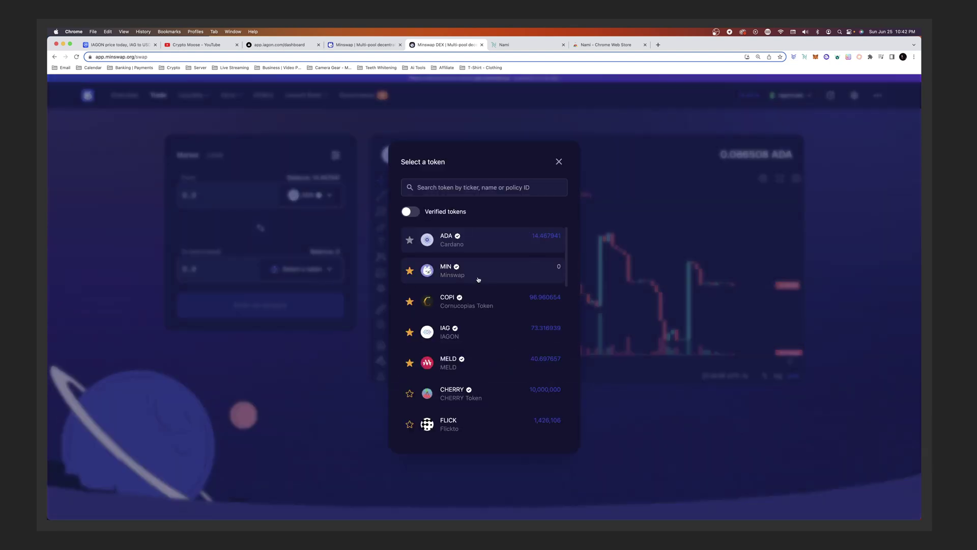
{"action": "left_click", "coordinate": [468, 188]}
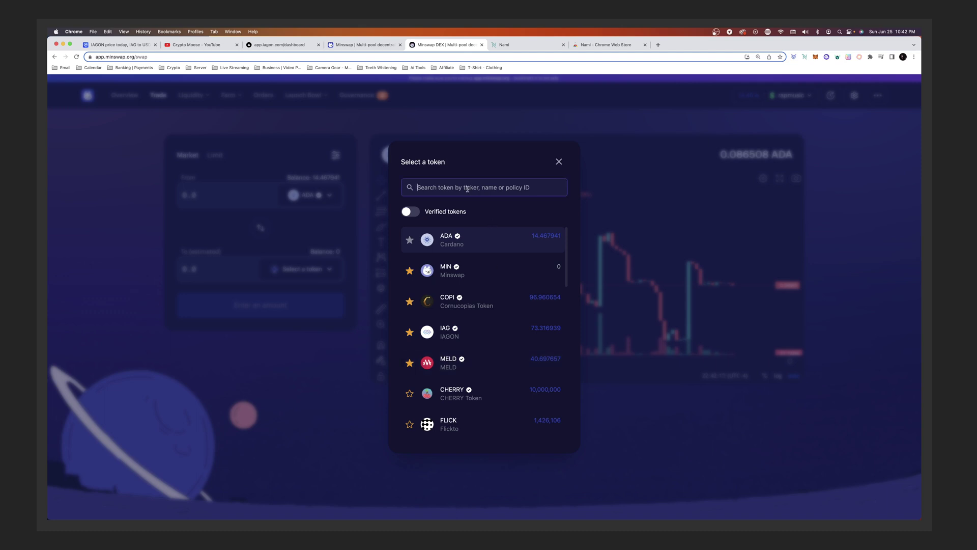
{"action": "type", "text": "iag"}
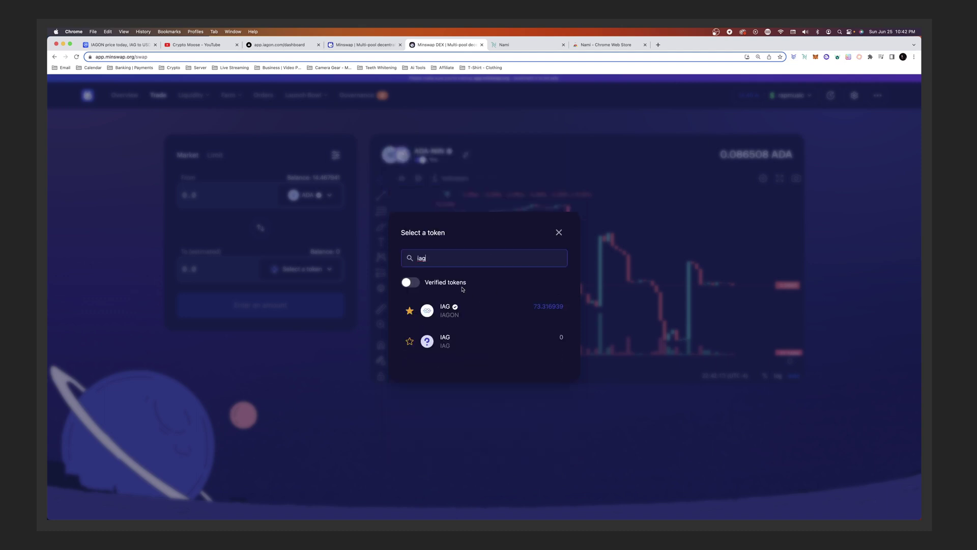
{"action": "left_click", "coordinate": [410, 283]}
{"action": "left_click", "coordinate": [504, 310]}
Step: Enter 10 ADA as the amount to swap, getting a quote of 79.205285 IAG
{"action": "left_click", "coordinate": [226, 195]}
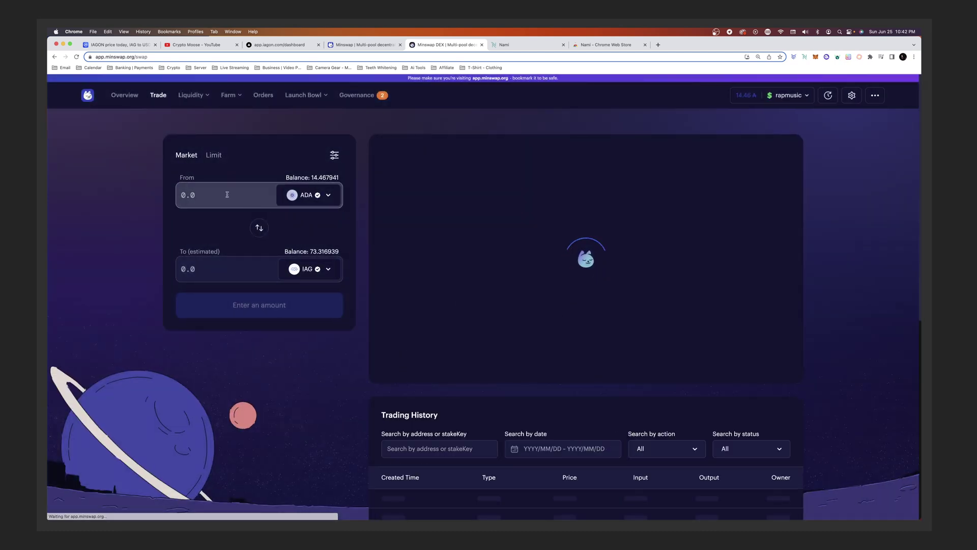
{"action": "type", "text": "10"}
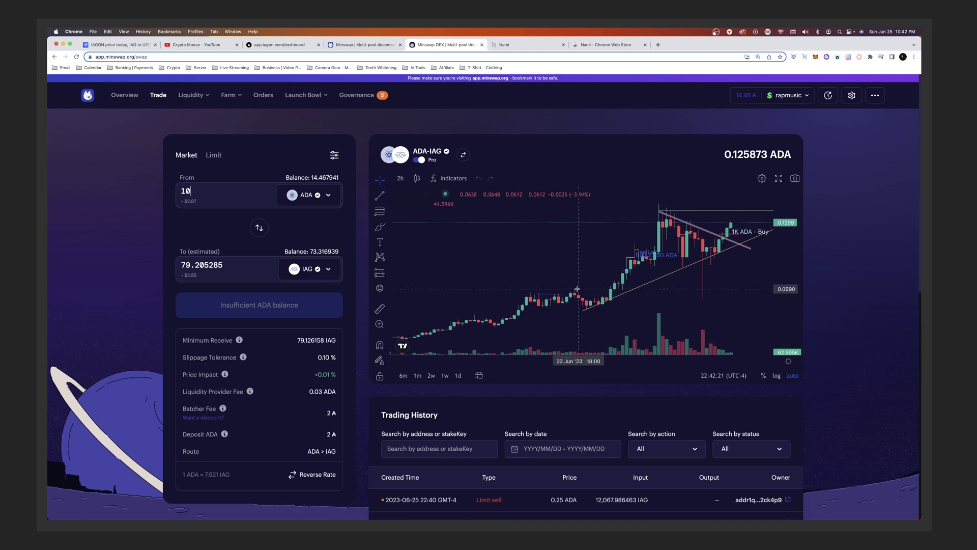
{"action": "scroll", "coordinate": [713, 283], "scroll_direction": "up", "scroll_amount": 6}
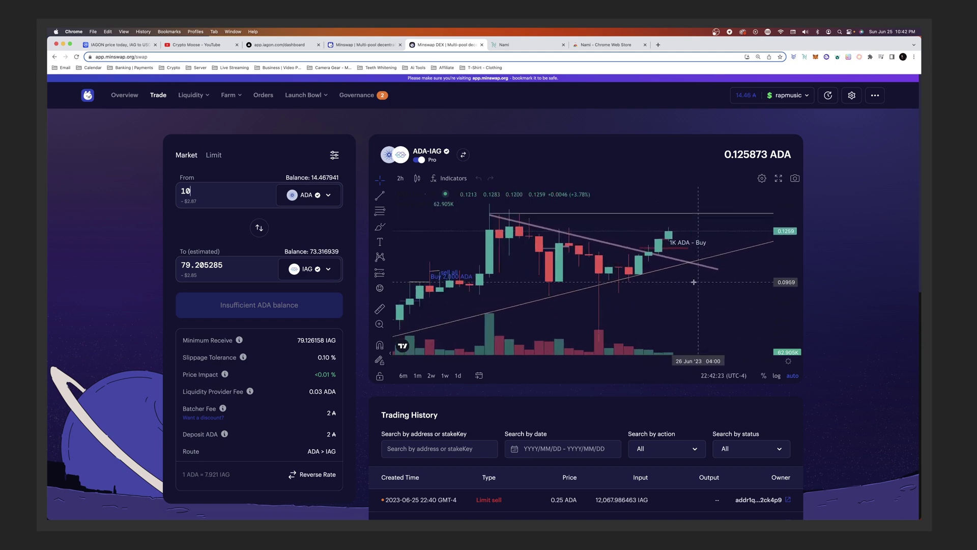
{"action": "scroll", "coordinate": [694, 282], "scroll_direction": "down", "scroll_amount": 8}
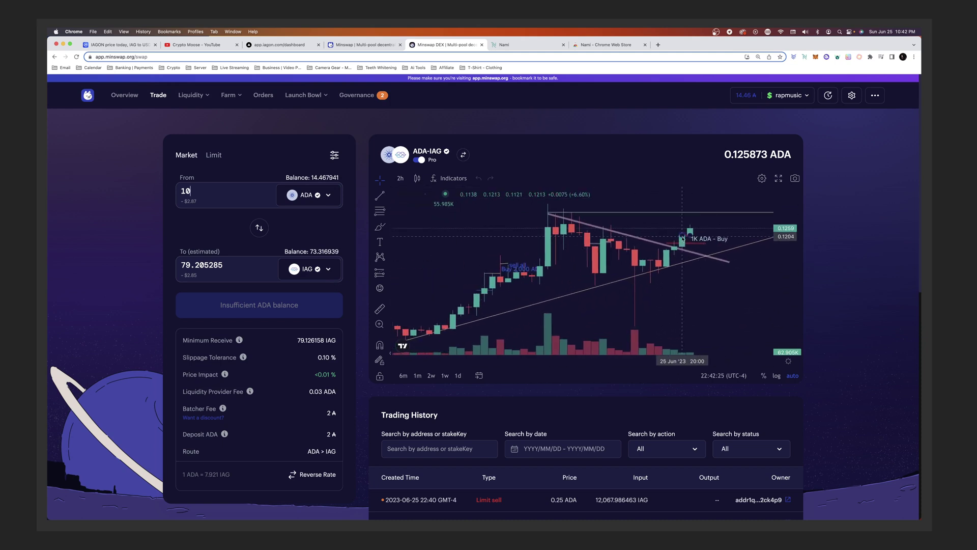
{"action": "scroll", "coordinate": [668, 255], "scroll_direction": "up", "scroll_amount": 5}
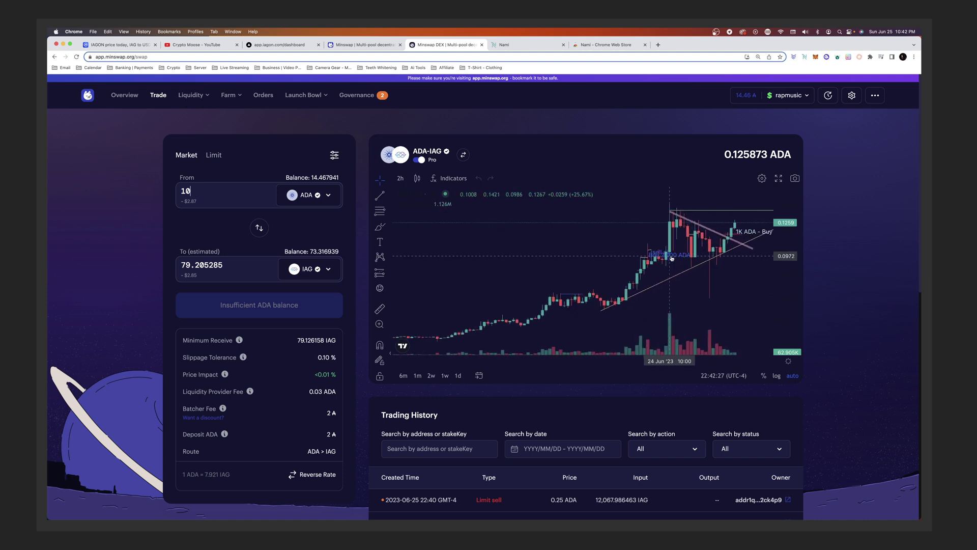
{"action": "scroll", "coordinate": [672, 258], "scroll_direction": "up", "scroll_amount": 2}
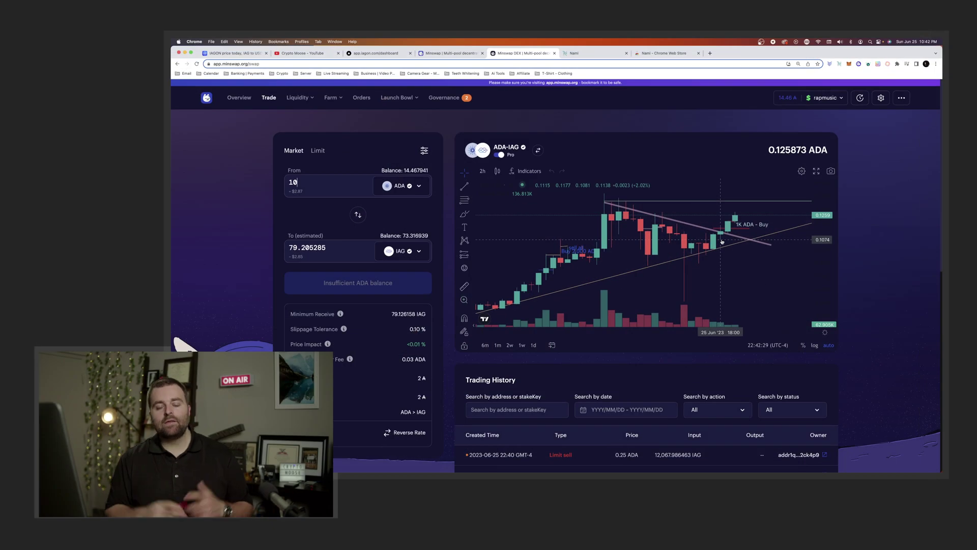